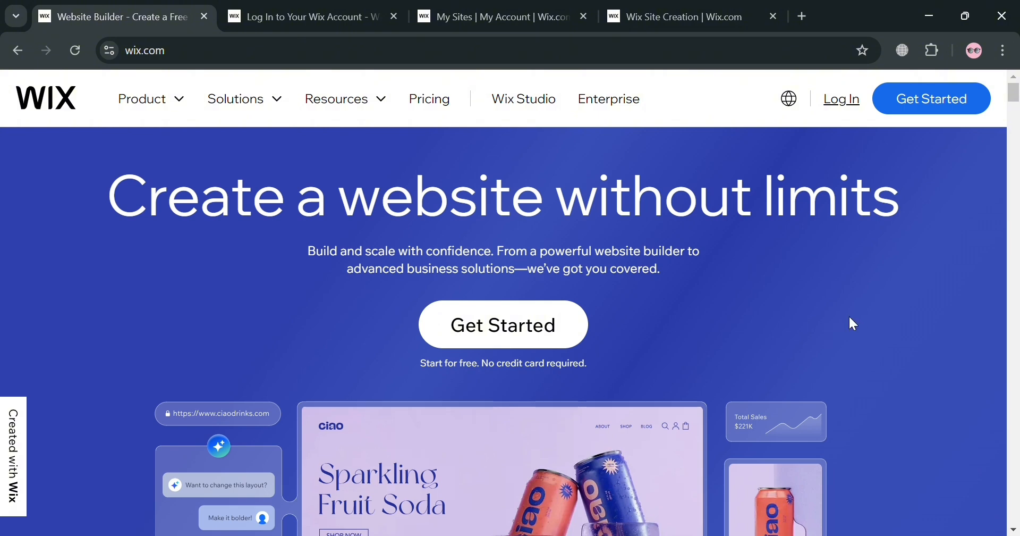
- Look through the Wix homepage from its headline down to the footer, including the features, creation steps and FAQs
scroll(849, 315, "down", 1)
scroll(845, 314, "down", 1)
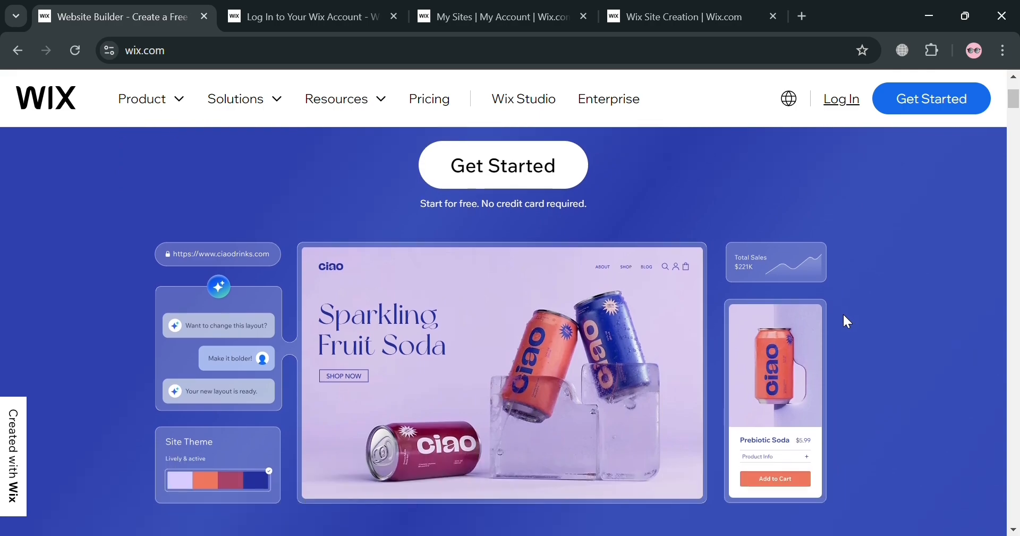
scroll(844, 316, "down", 4)
scroll(834, 312, "down", 2)
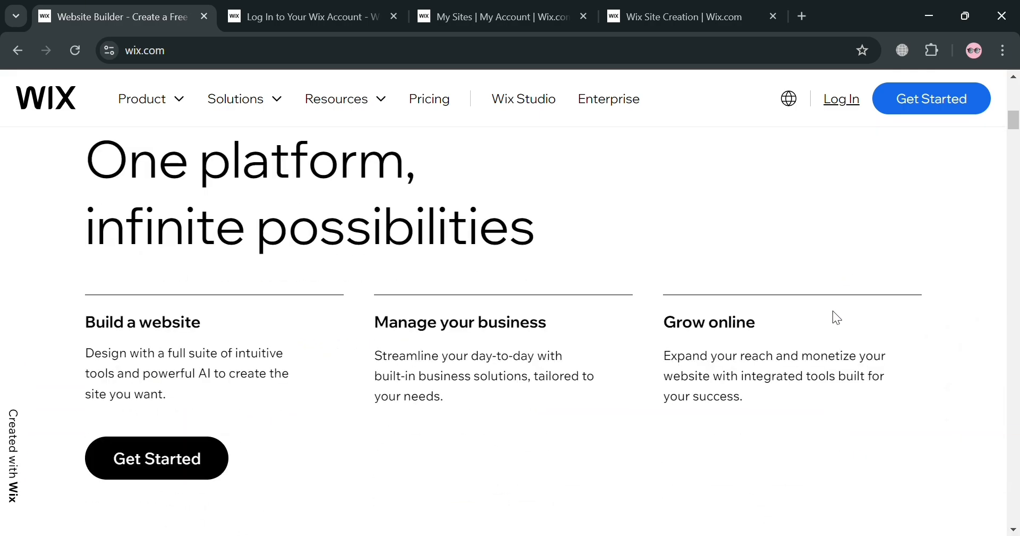
scroll(837, 317, "down", 10)
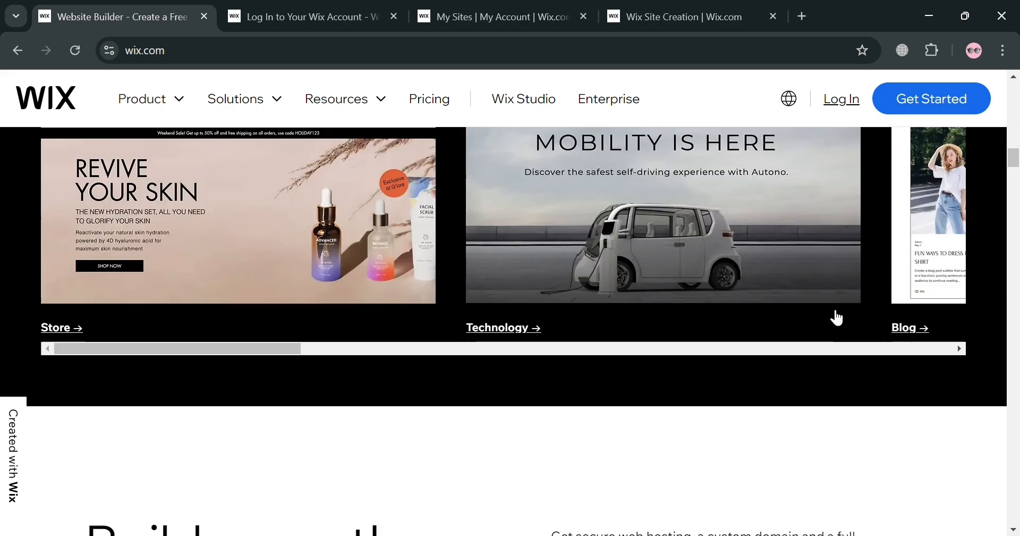
scroll(837, 318, "down", 12)
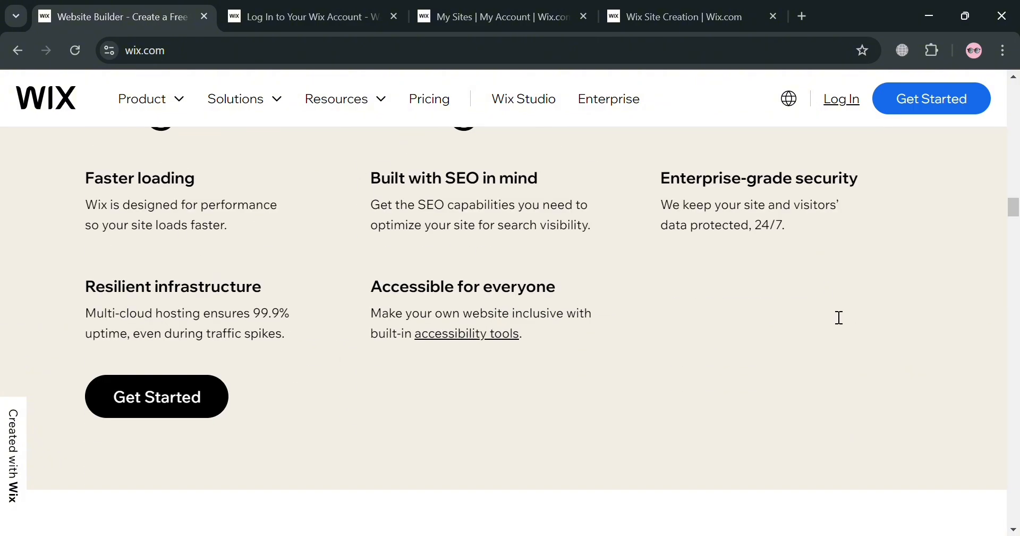
scroll(836, 317, "down", 12)
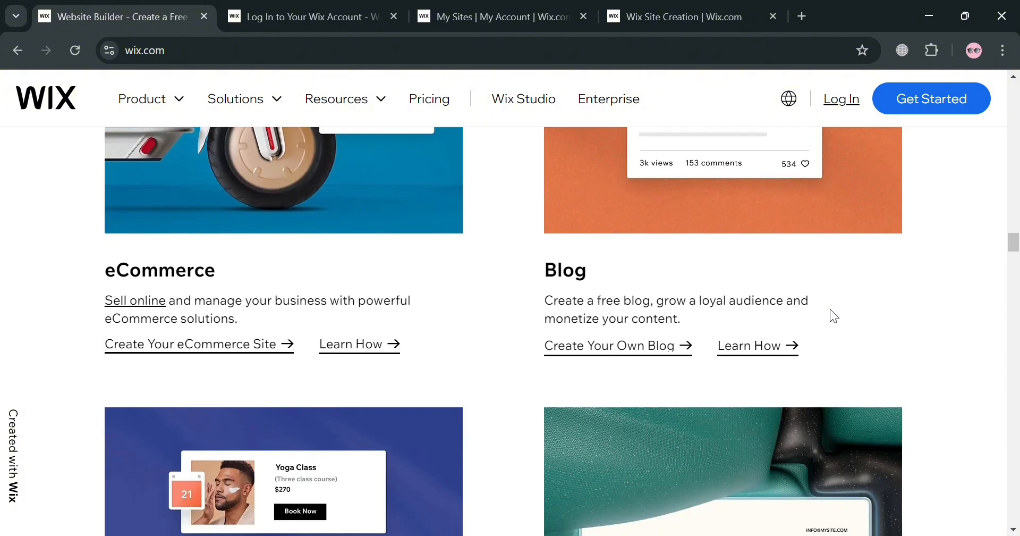
scroll(833, 315, "down", 12)
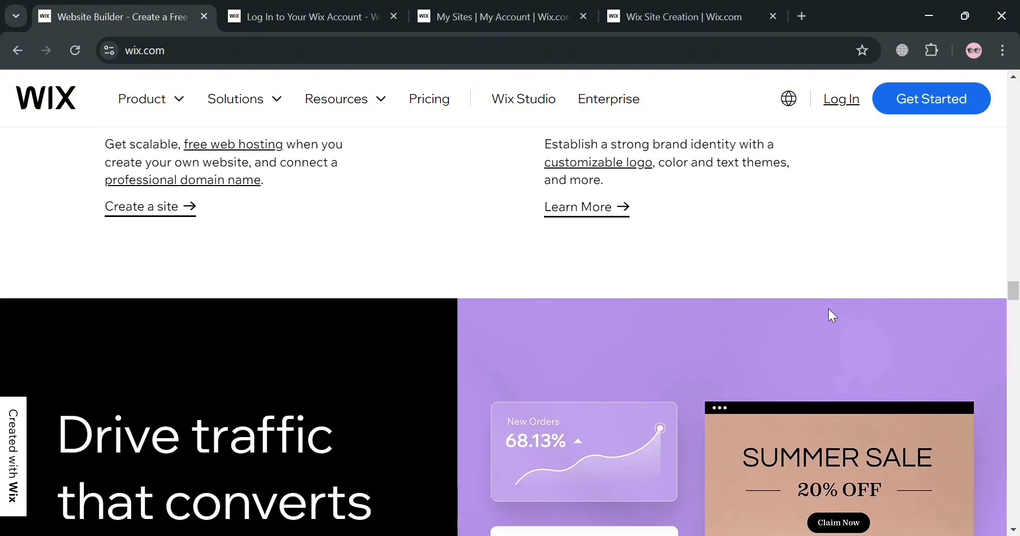
scroll(834, 316, "down", 12)
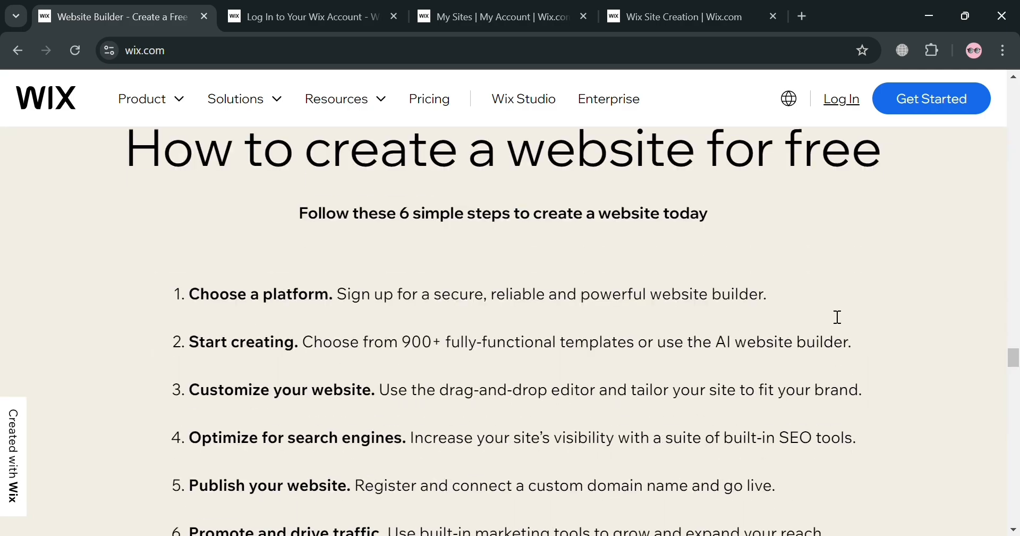
scroll(838, 316, "down", 12)
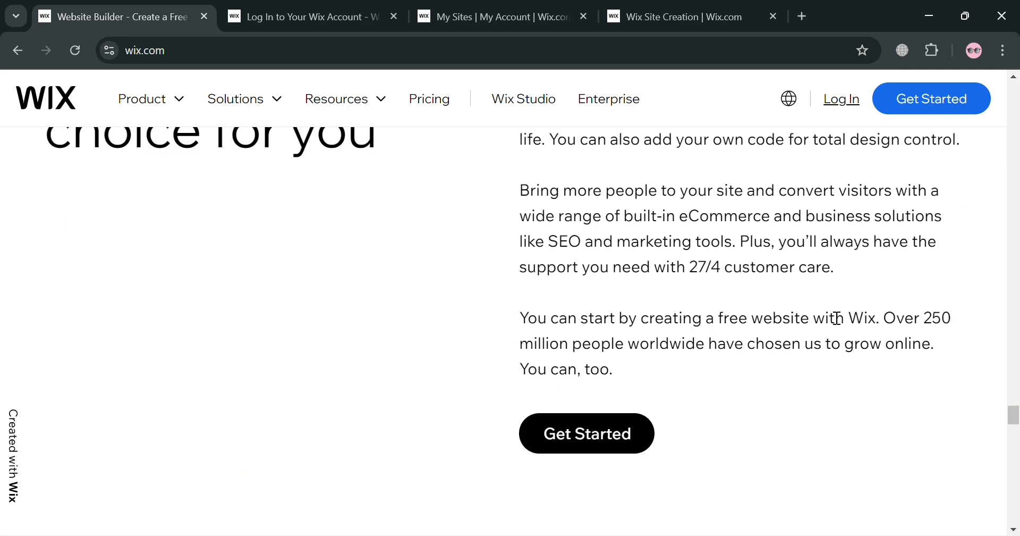
scroll(837, 317, "down", 12)
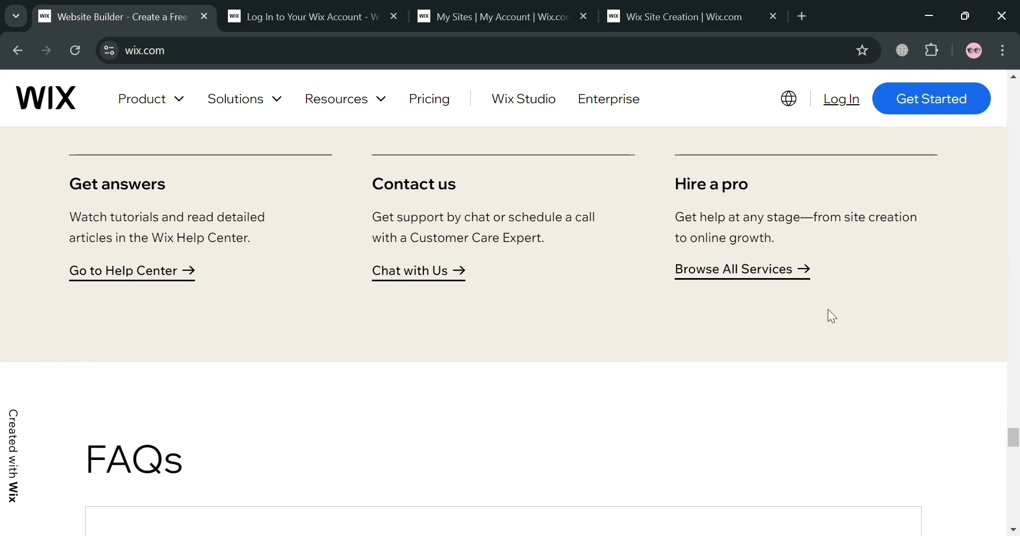
scroll(834, 316, "up", 4)
scroll(833, 317, "down", 10)
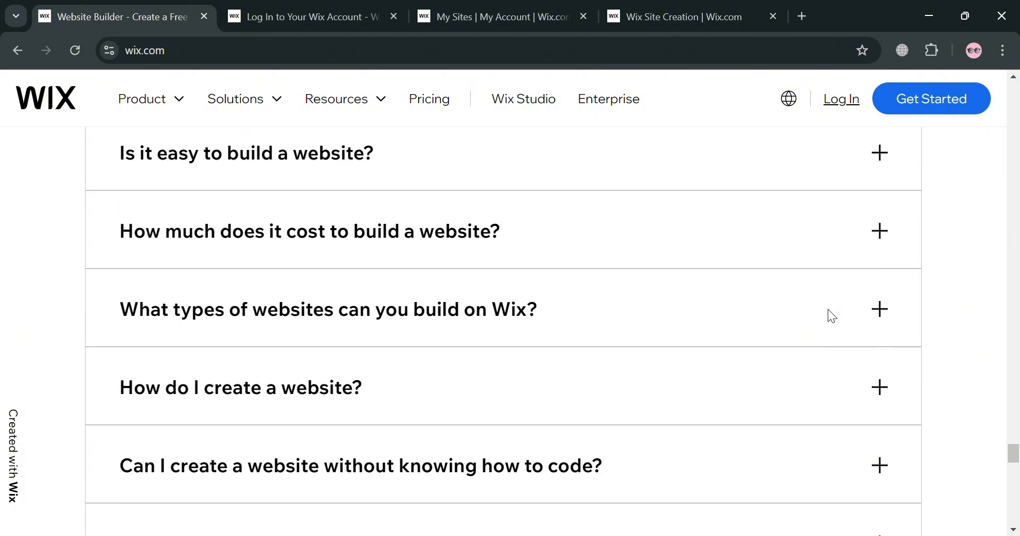
scroll(834, 317, "down", 15)
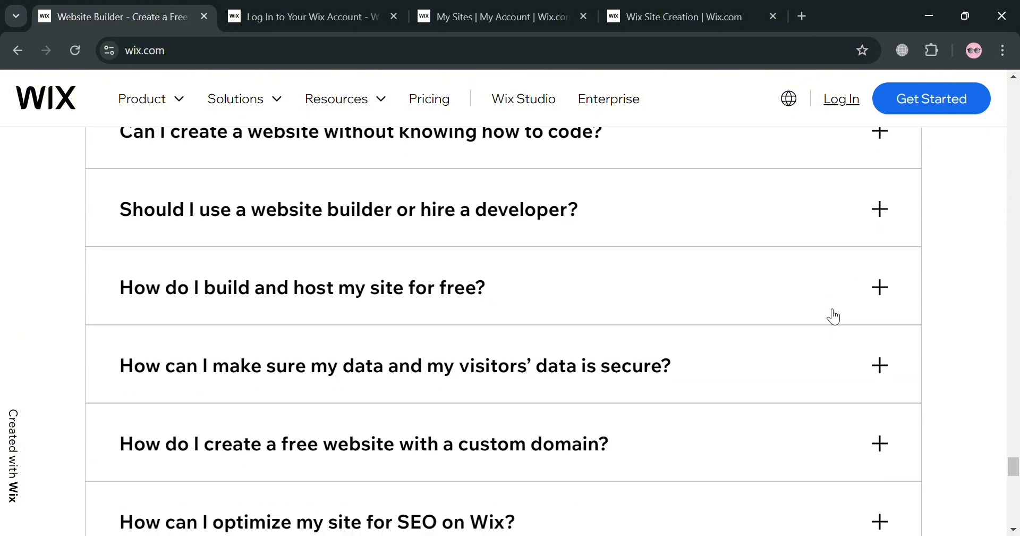
scroll(829, 313, "down", 8)
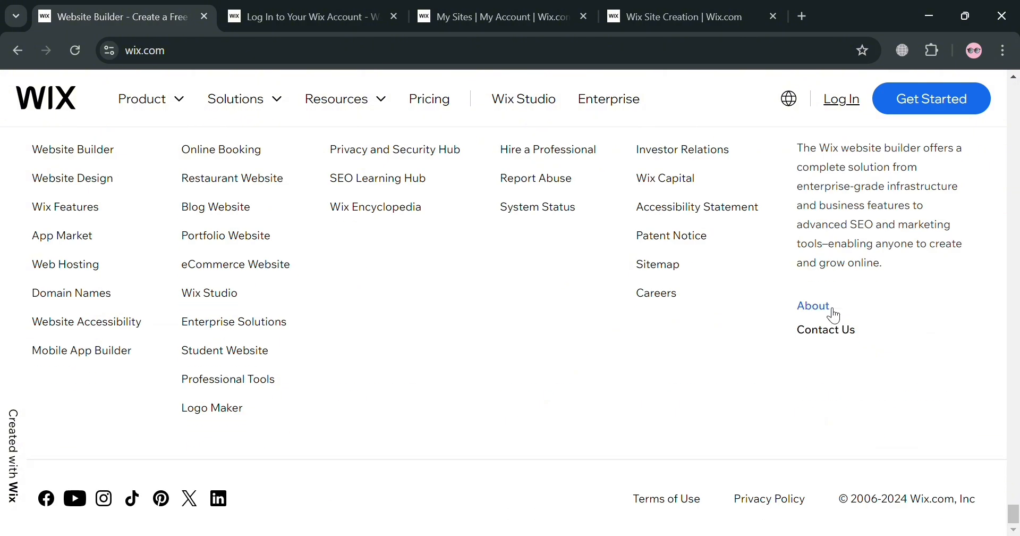
scroll(833, 314, "up", 4)
scroll(834, 316, "up", 15)
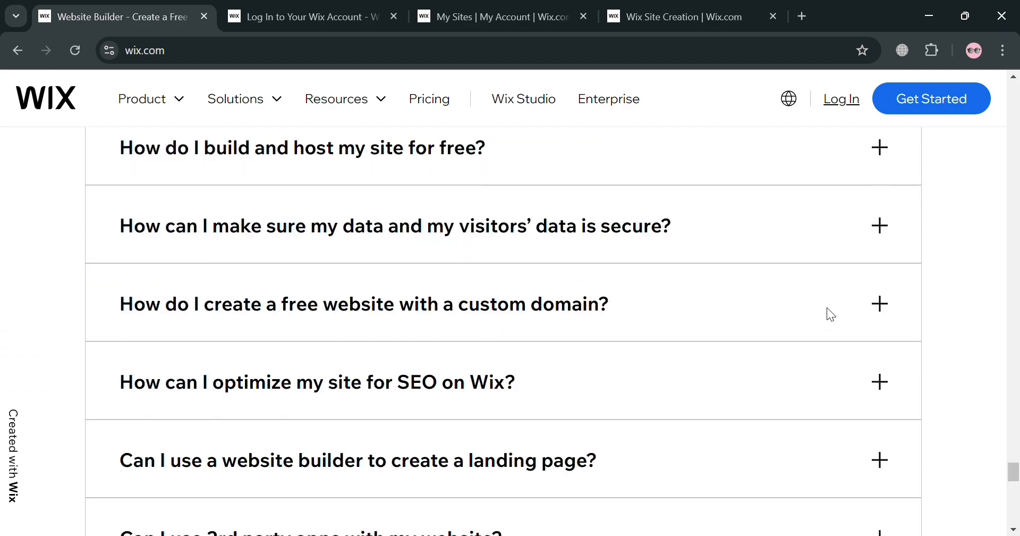
scroll(833, 314, "up", 12)
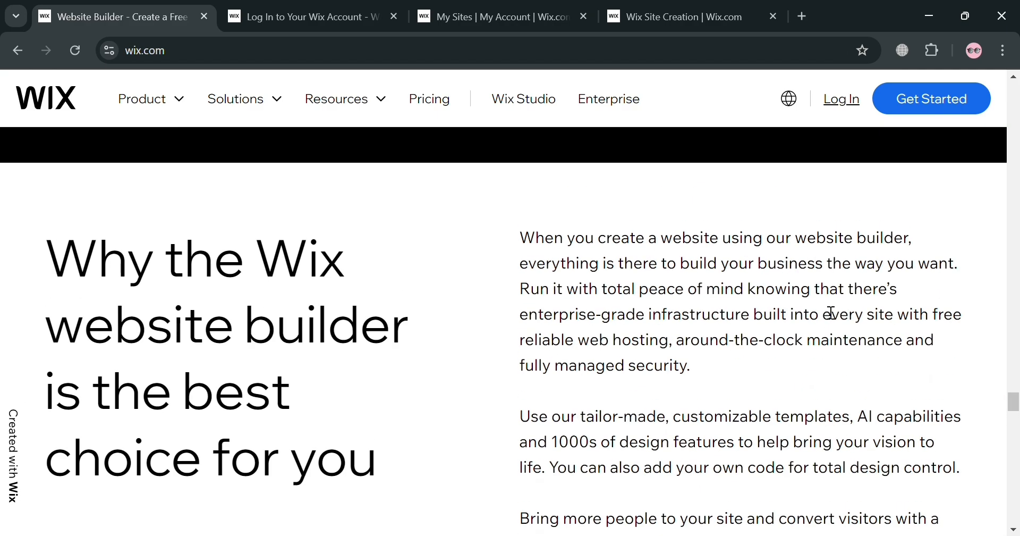
scroll(831, 313, "up", 13)
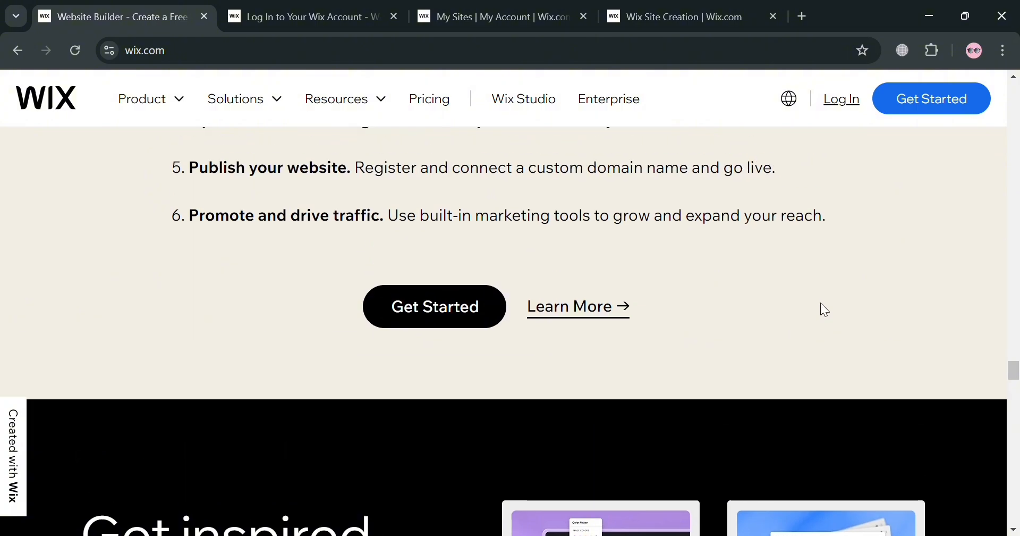
scroll(821, 302, "up", 12)
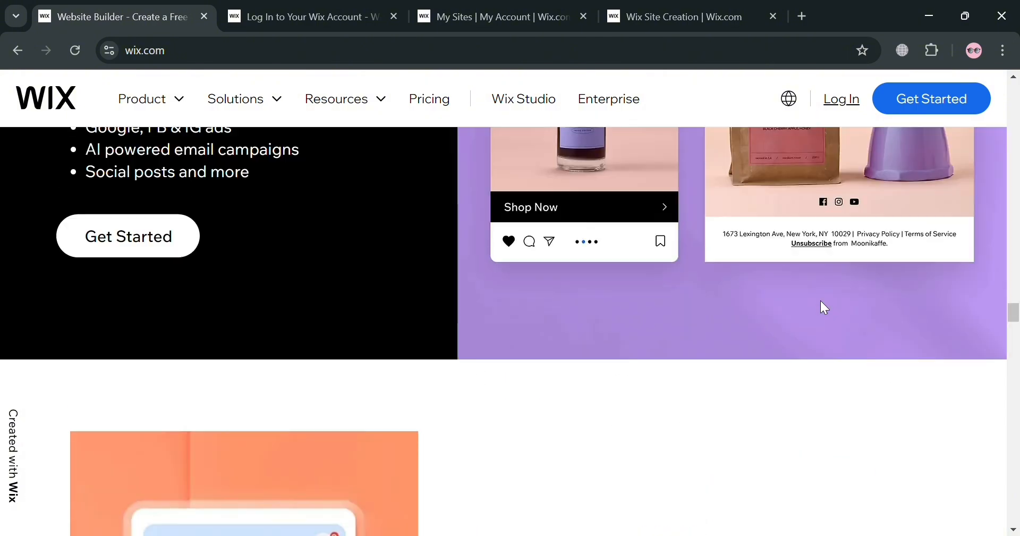
scroll(820, 302, "up", 12)
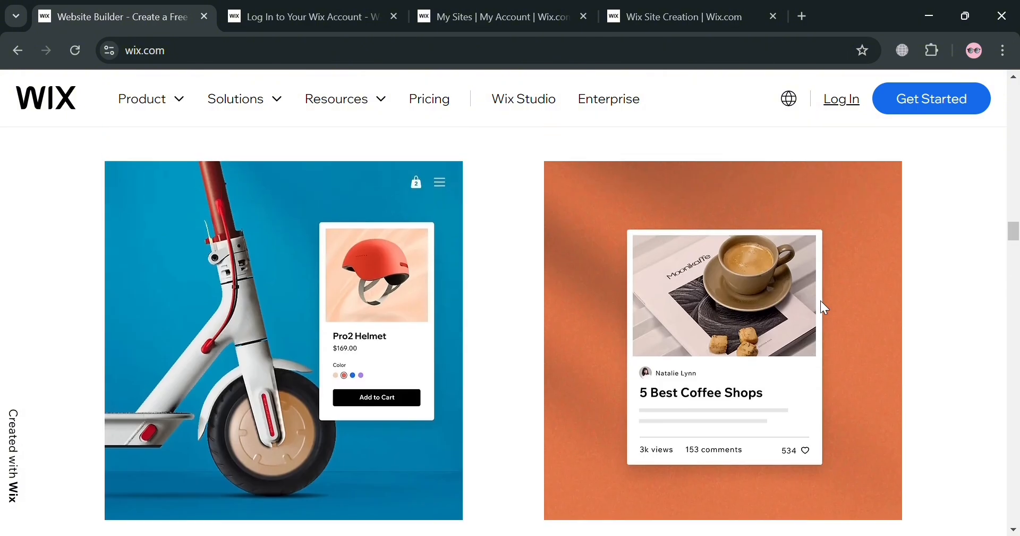
scroll(820, 302, "up", 12)
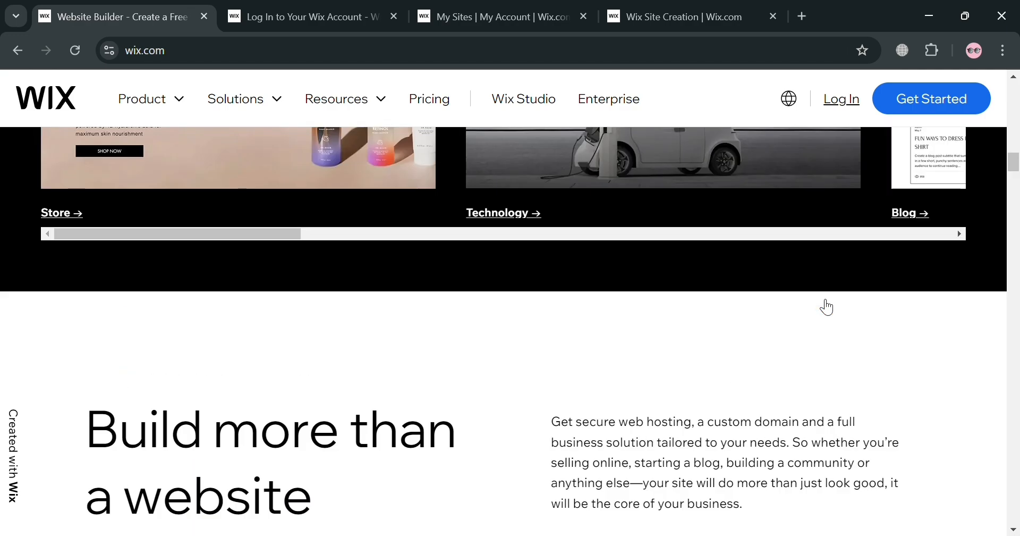
scroll(823, 304, "up", 12)
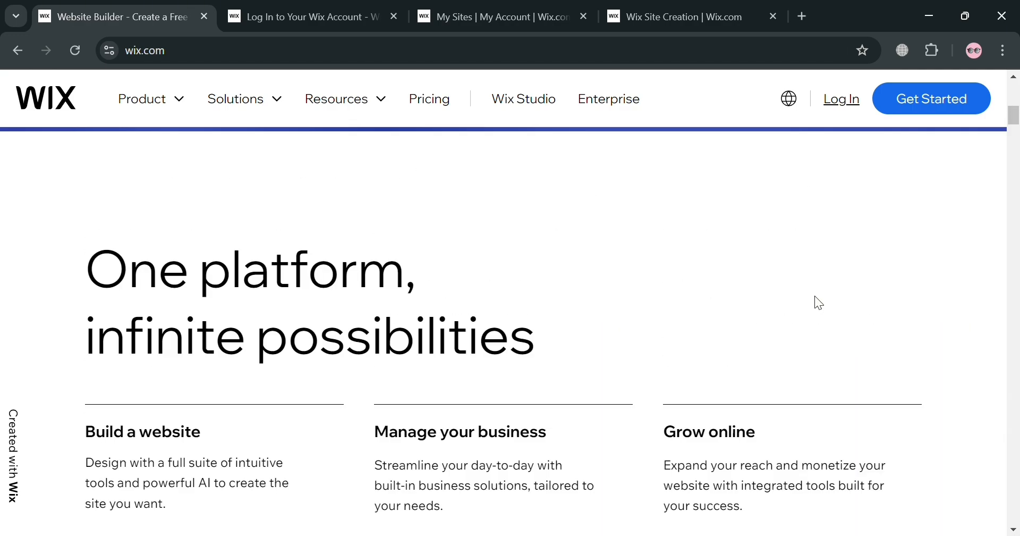
scroll(815, 297, "up", 10)
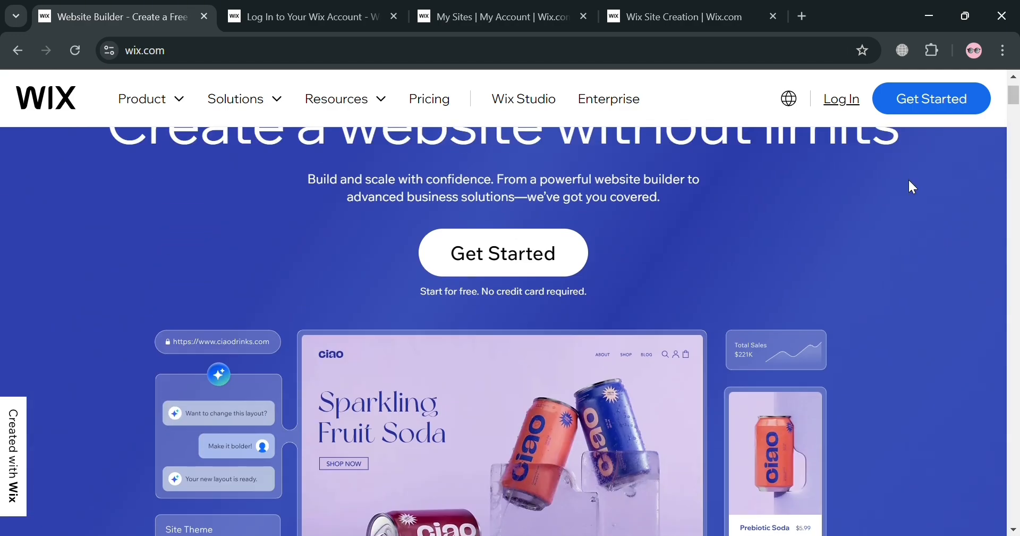
scroll(909, 181, "up", 2)
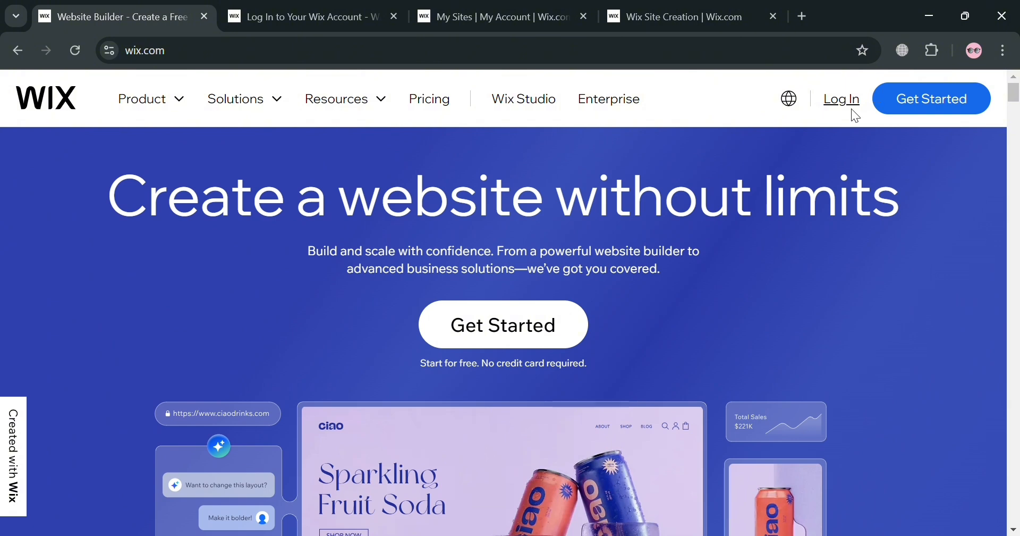
- Examine the Wix account sign-up page, including the email form and the Google and Facebook options
left_click(370, 8)
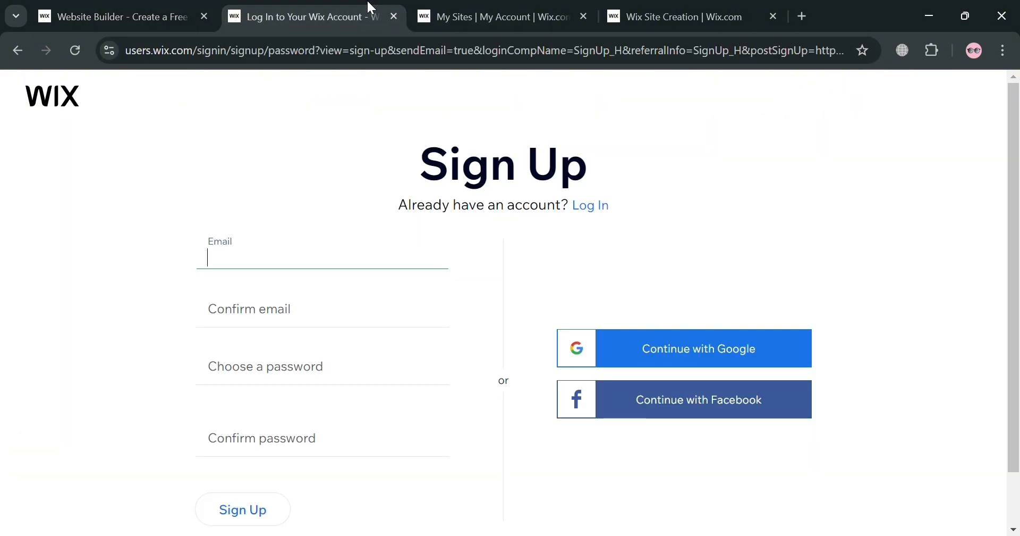
left_click(665, 234)
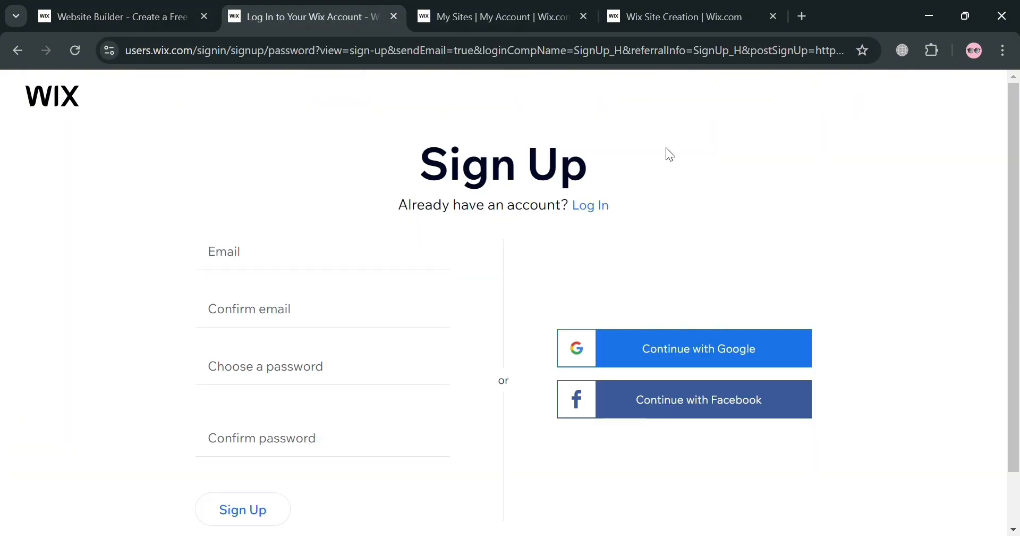
scroll(667, 156, "down", 2)
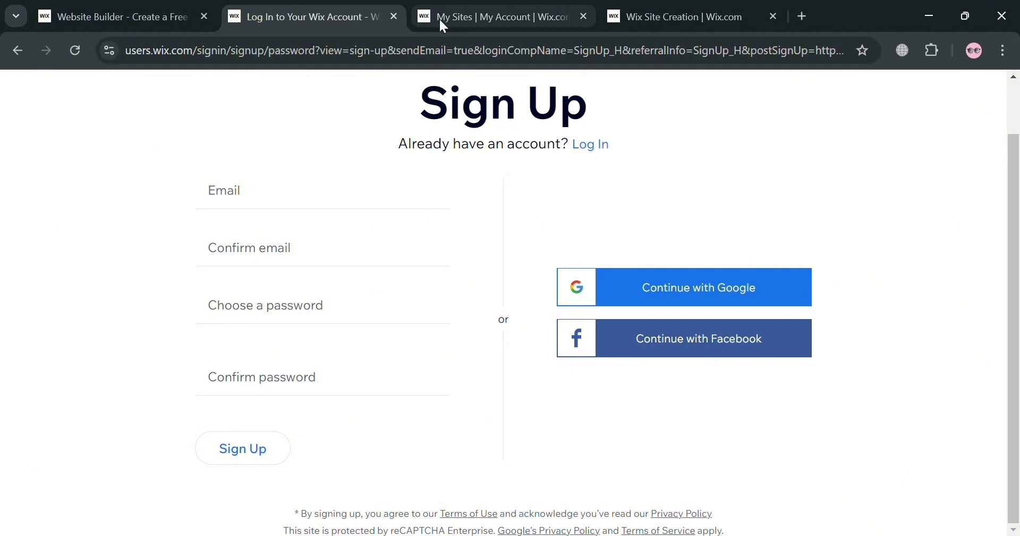
- Review the account's existing sites, switch to the open site creation page and choose to set up the site without the AI chat
left_click(490, 7)
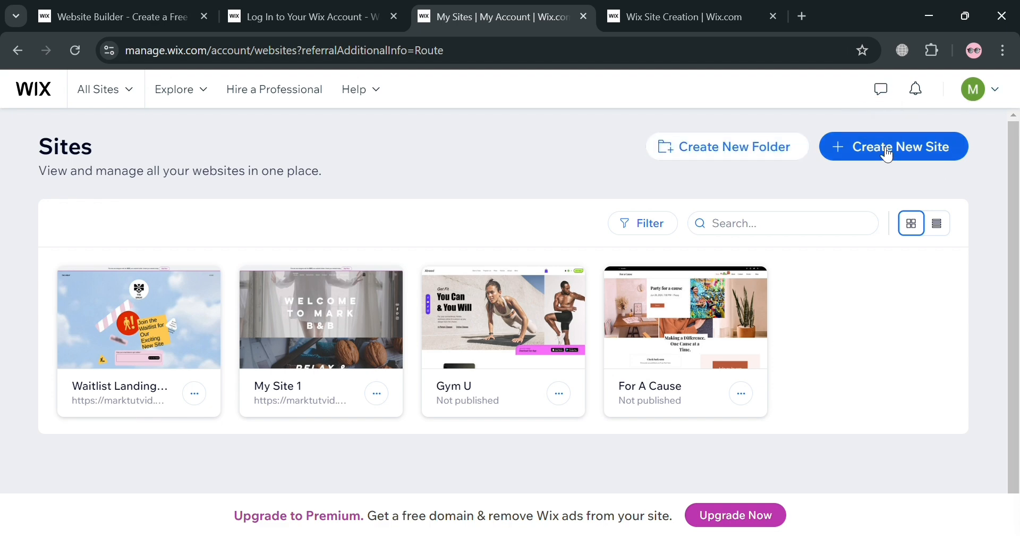
left_click(676, 7)
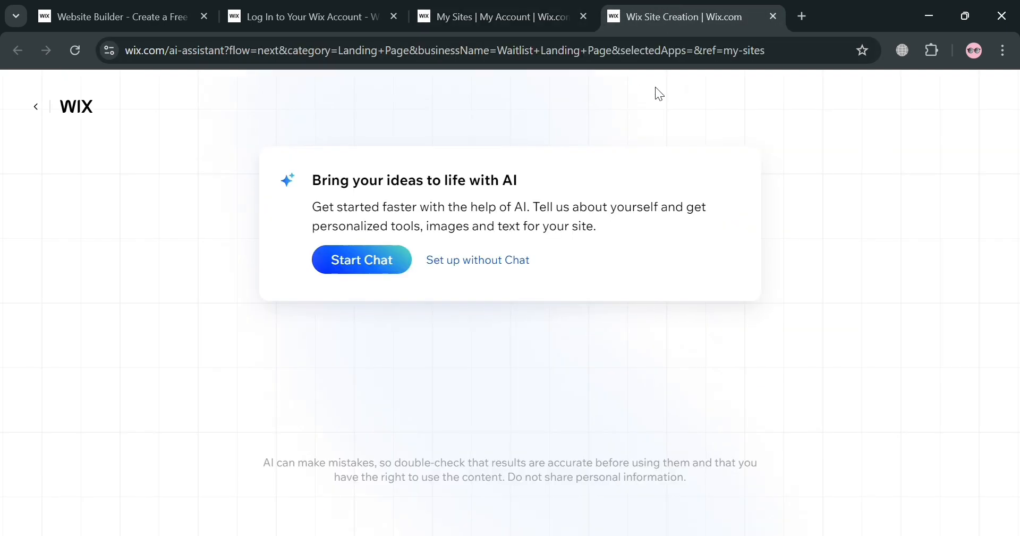
left_click(497, 265)
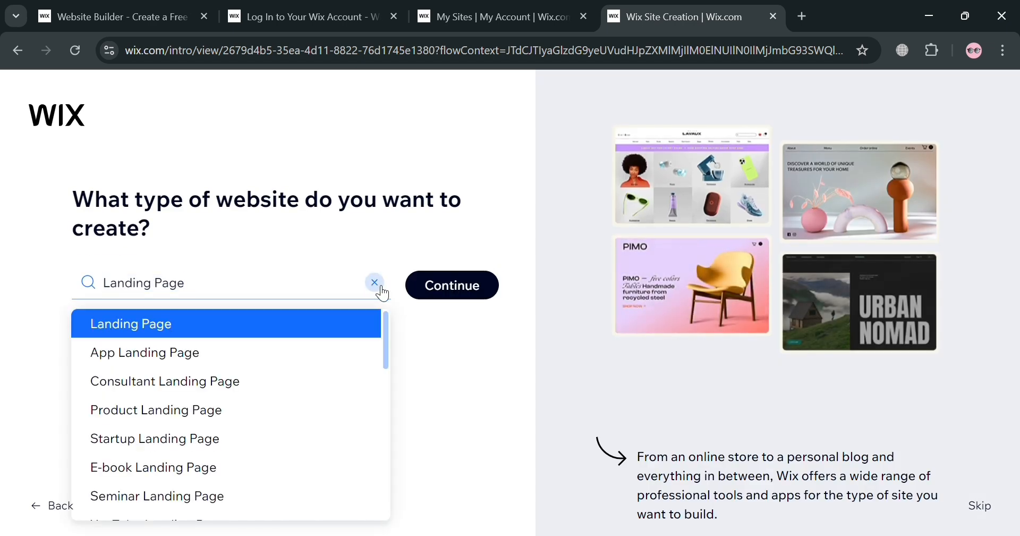
- Replace the suggested website type with Online Store and continue to the store's setup
left_click(380, 286)
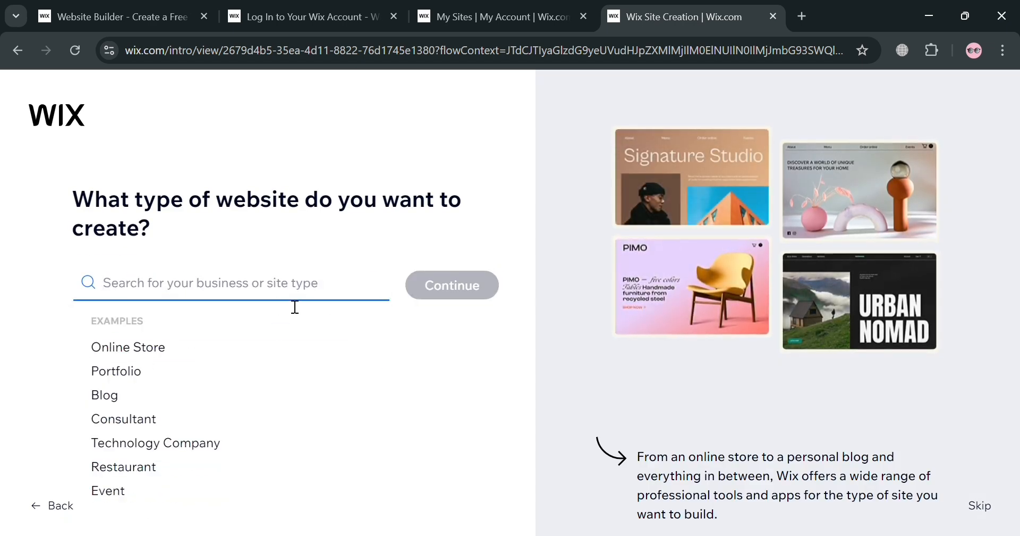
left_click(131, 352)
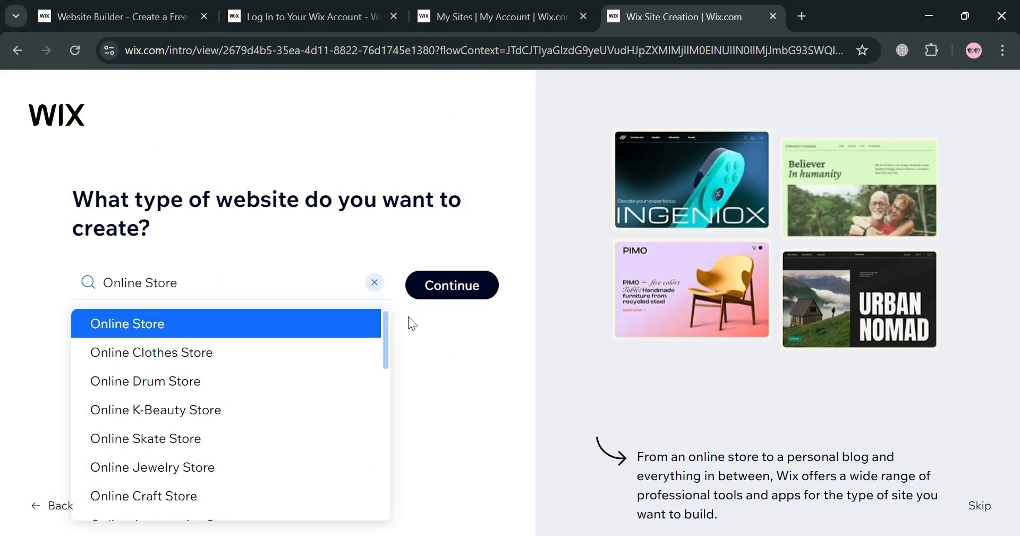
left_click(459, 298)
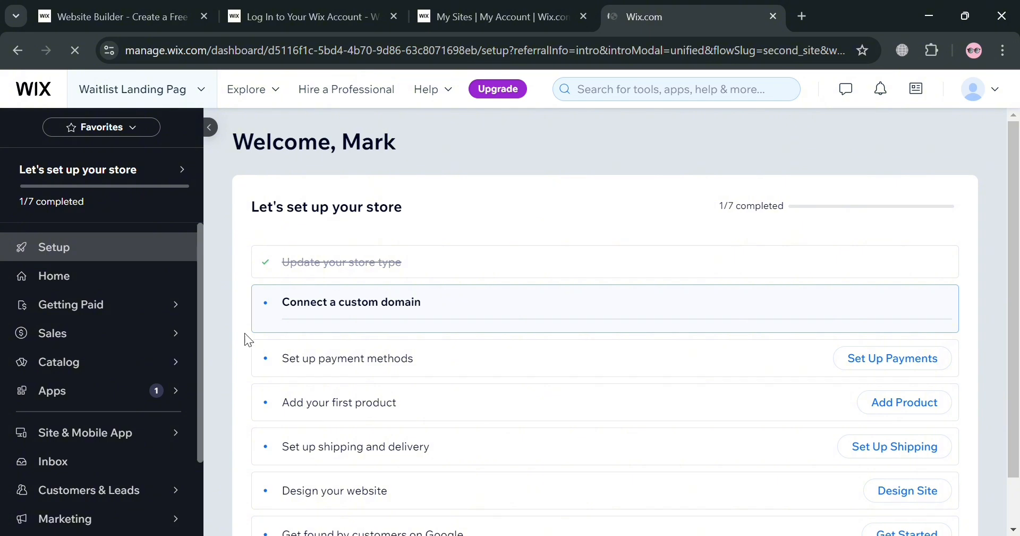
- Name the store PrintedStore101 and continue to the question about its online presence
scroll(667, 296, "down", 1)
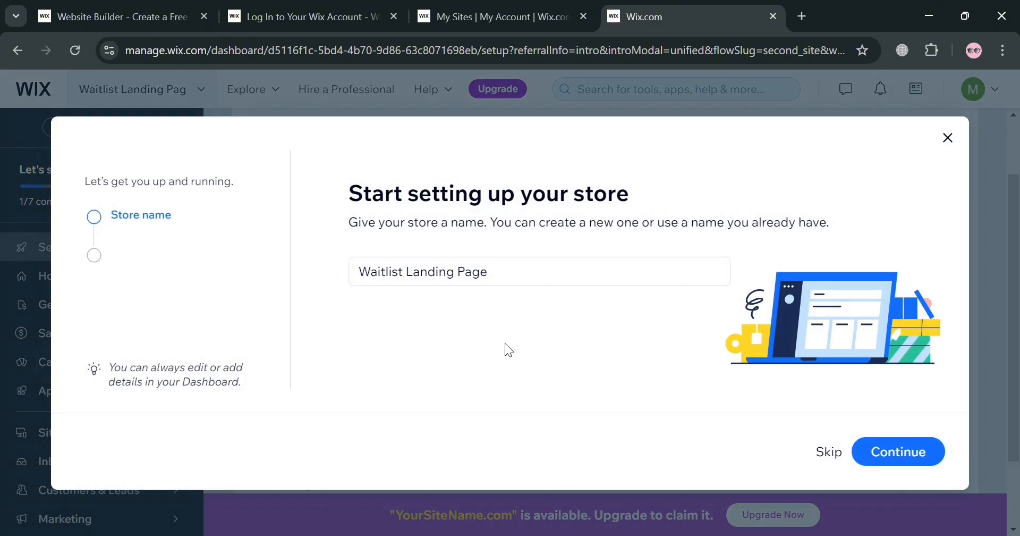
left_click(640, 289)
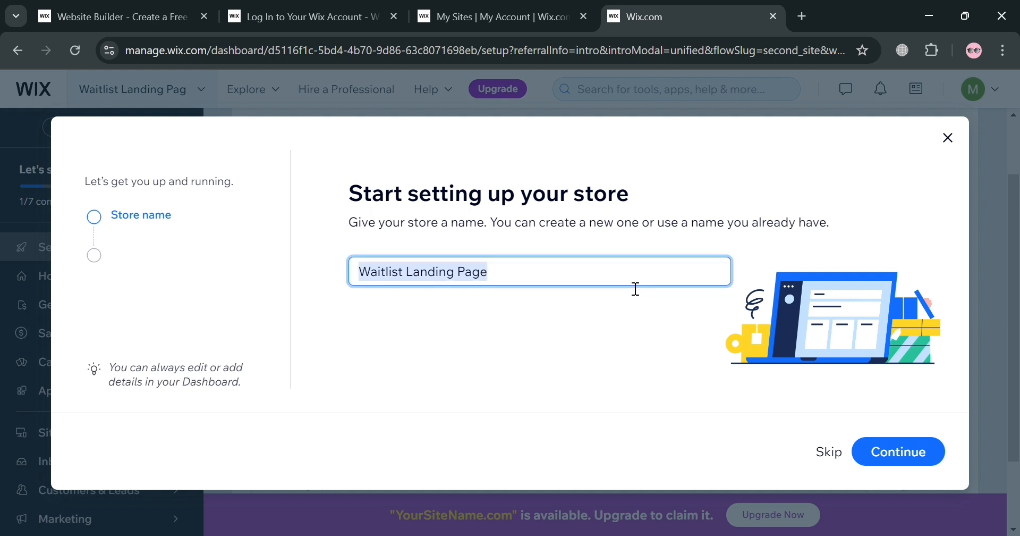
type("St")
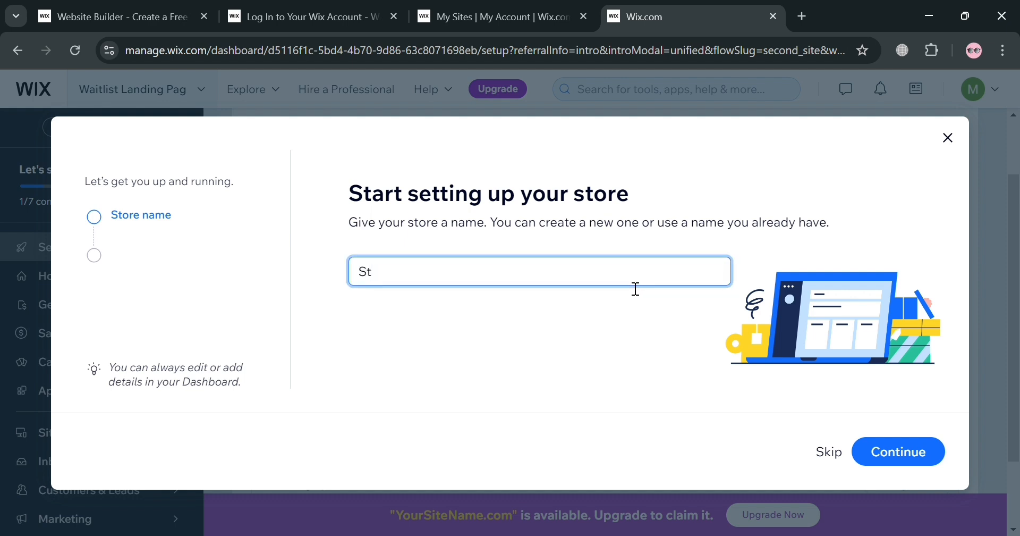
key("BackSpace")
key("BackSpace")
type("PrintedStore101")
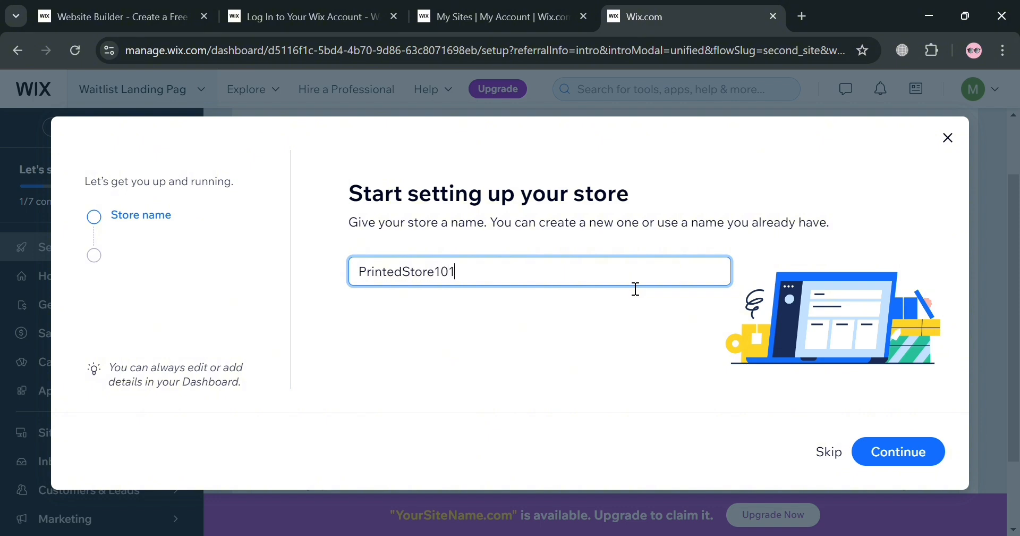
left_click(926, 447)
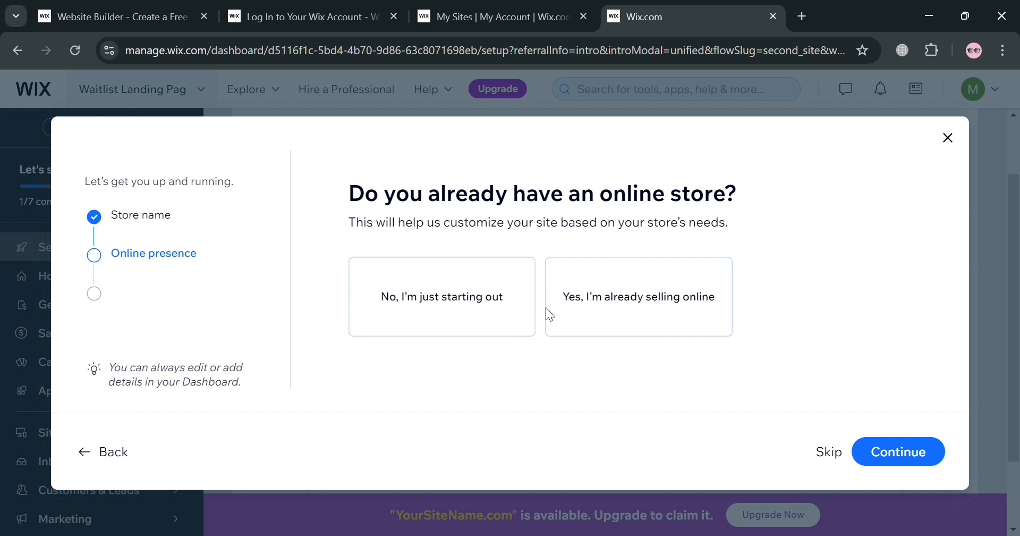
- Answer that the store is just starting out, choose print-on-demand products as what it sells, and continue to the sales channels
left_click(430, 330)
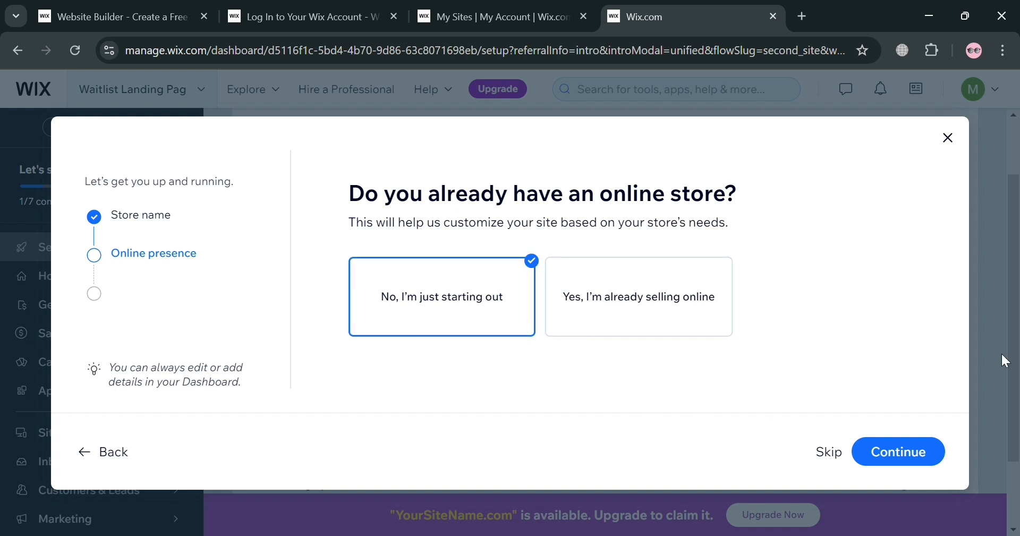
left_click(909, 453)
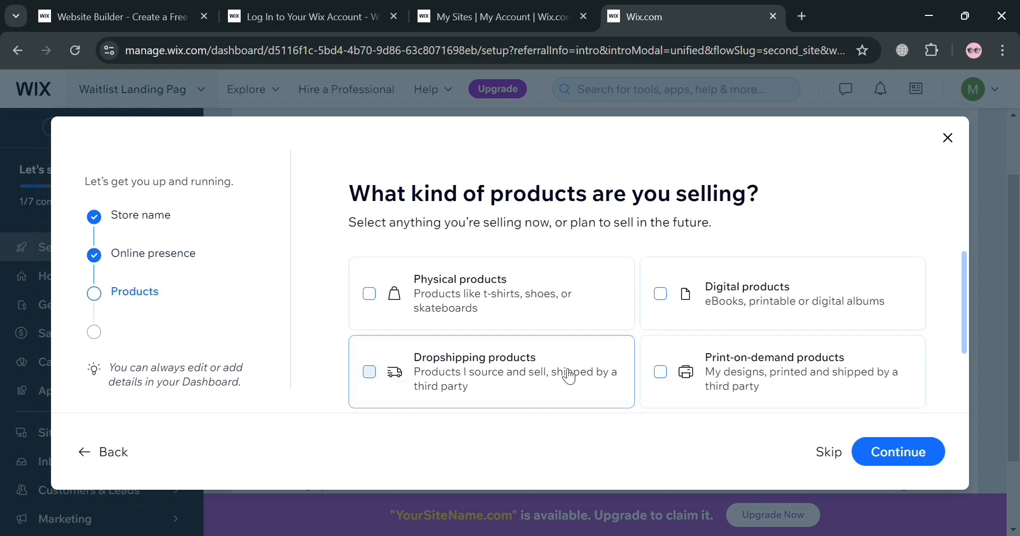
scroll(887, 320, "down", 2)
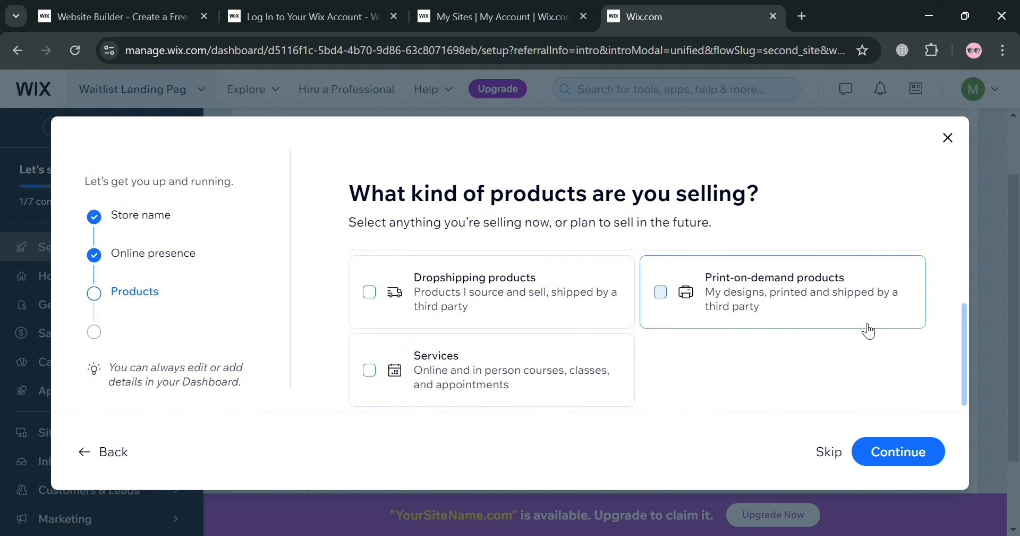
left_click(663, 292)
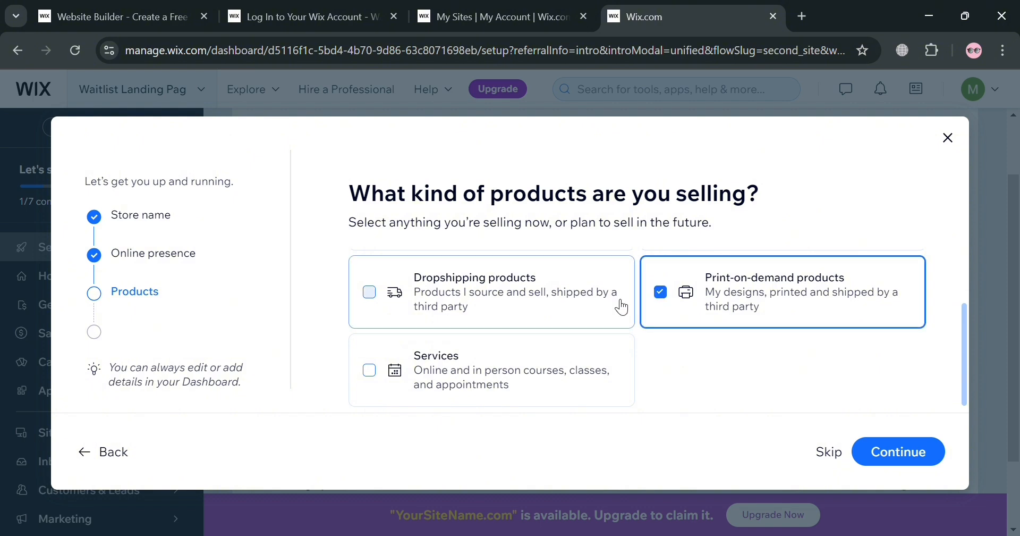
left_click(931, 452)
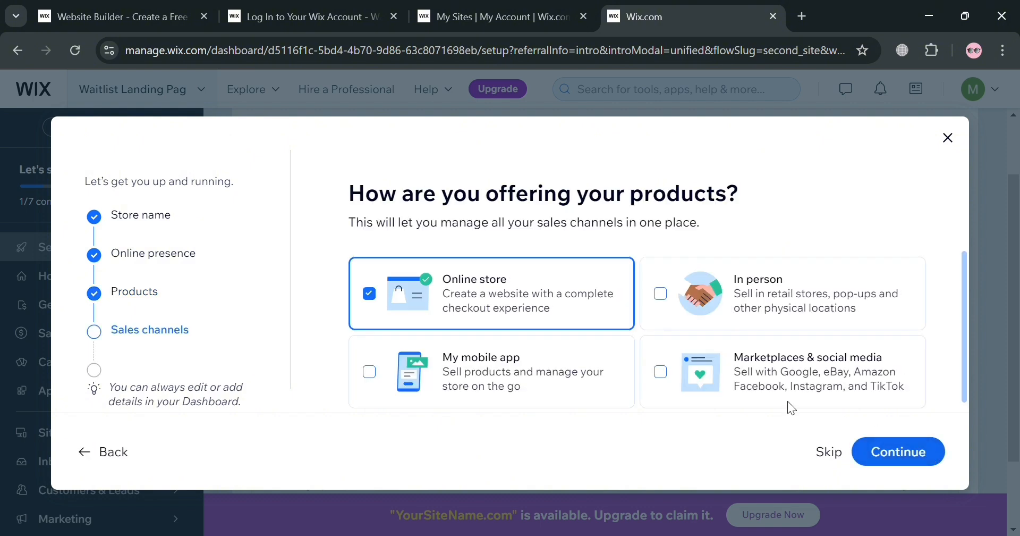
- Keep Online store as the only sales channel, finish the questionnaire and continue to the store's dashboard
scroll(824, 314, "down", 1)
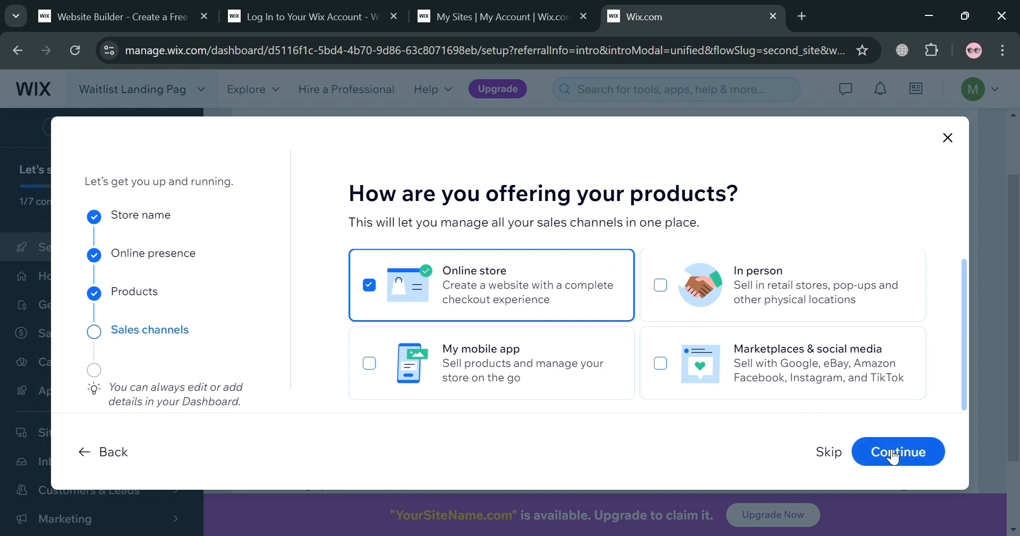
left_click(912, 460)
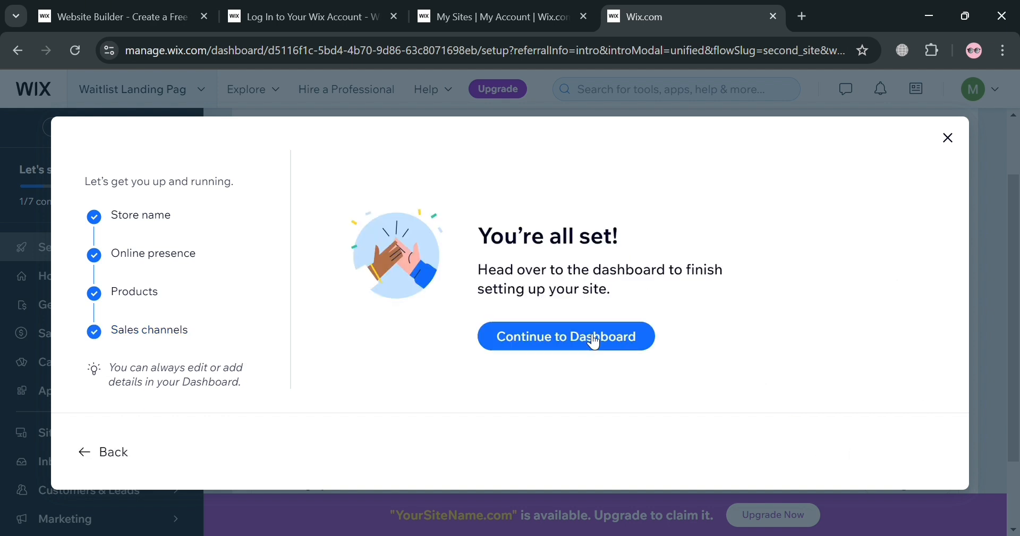
left_click(558, 343)
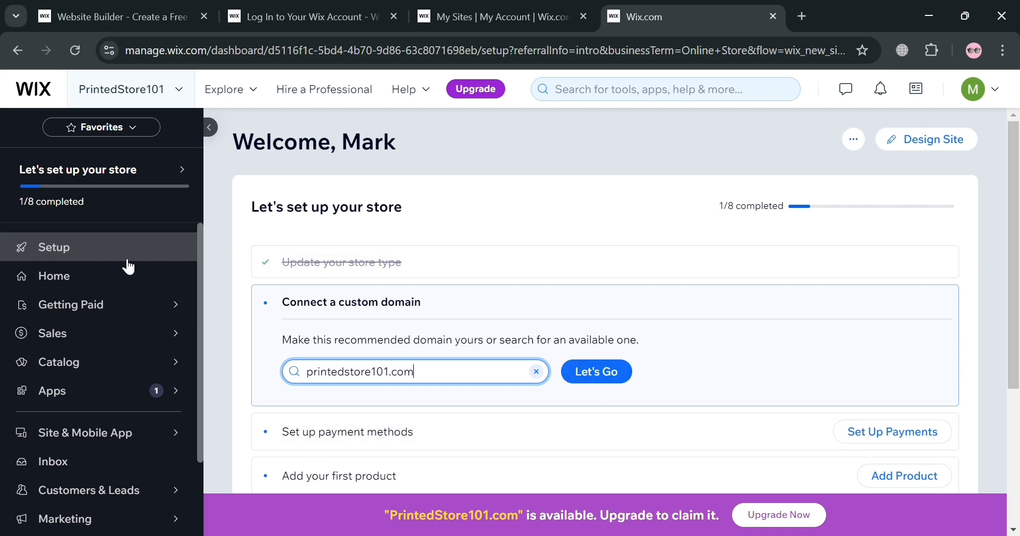
- Start designing the site from the dashboard and choose to customize a template instead of generating a design with AI
scroll(658, 253, "down", 3)
scroll(611, 287, "up", 3)
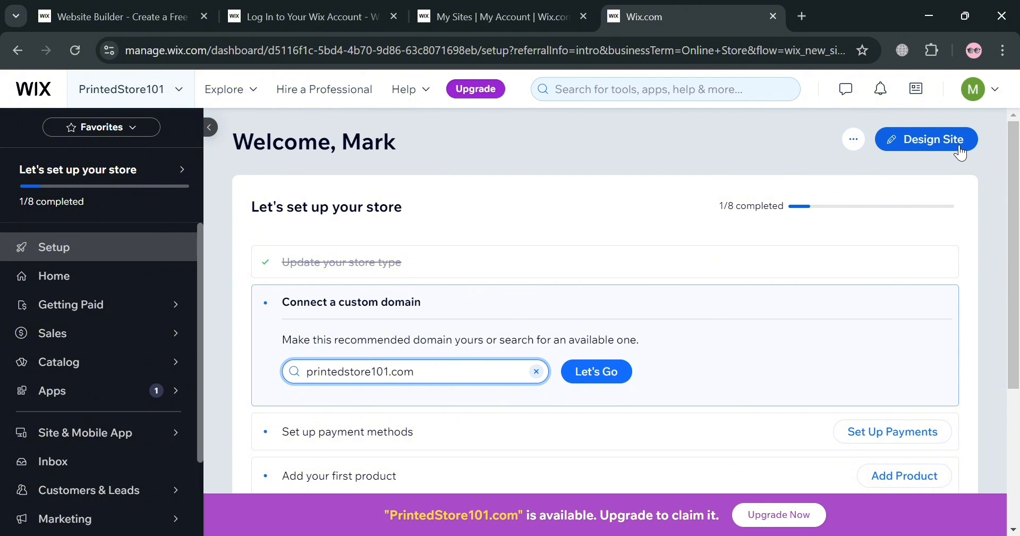
left_click(959, 151)
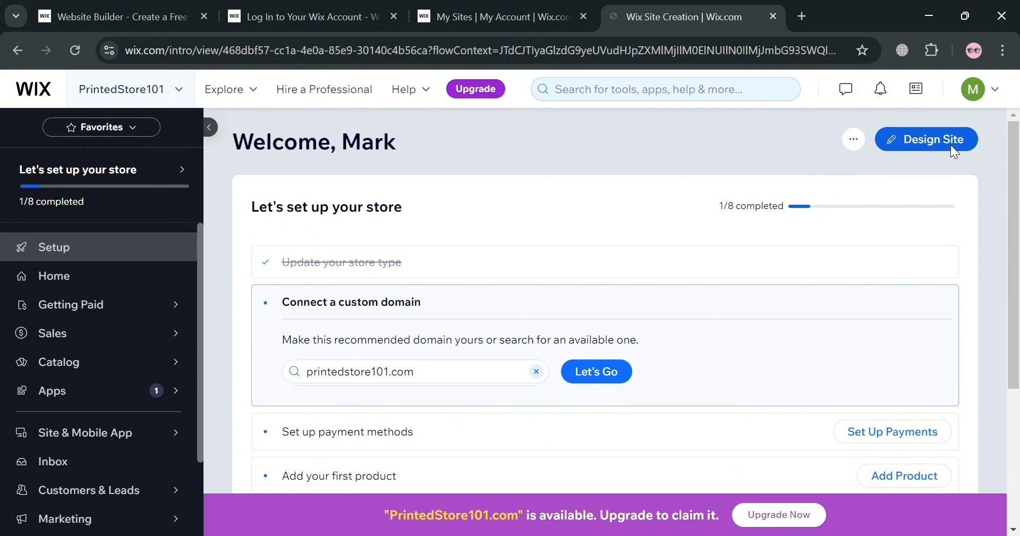
scroll(359, 396, "down", 2)
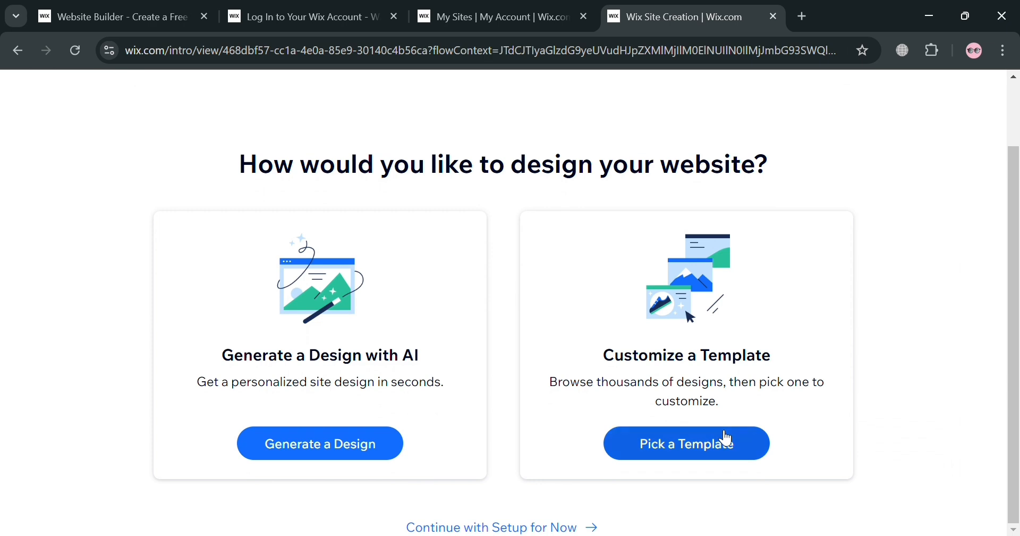
left_click(723, 458)
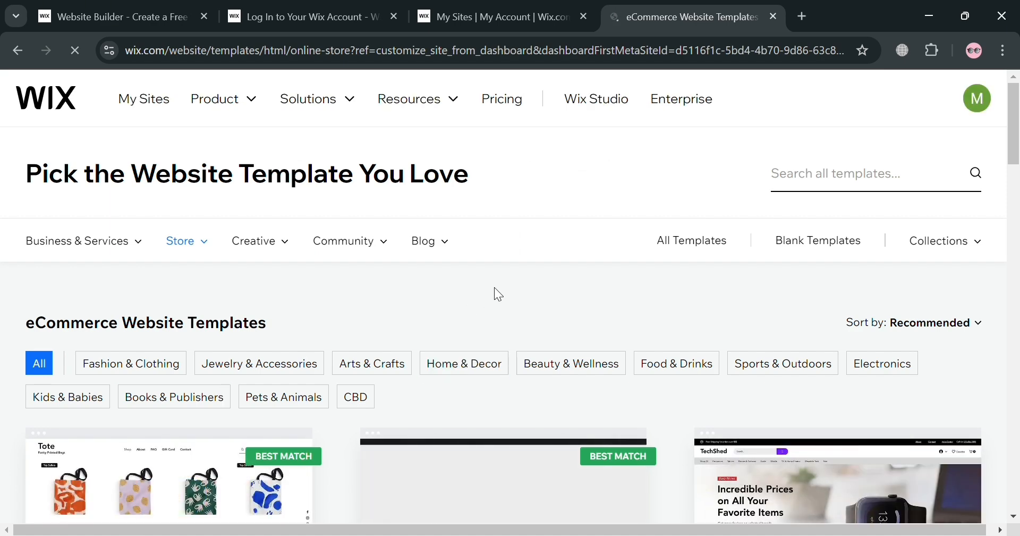
- Browse the eCommerce website templates and open the Accessories Store template for editing
scroll(391, 335, "down", 5)
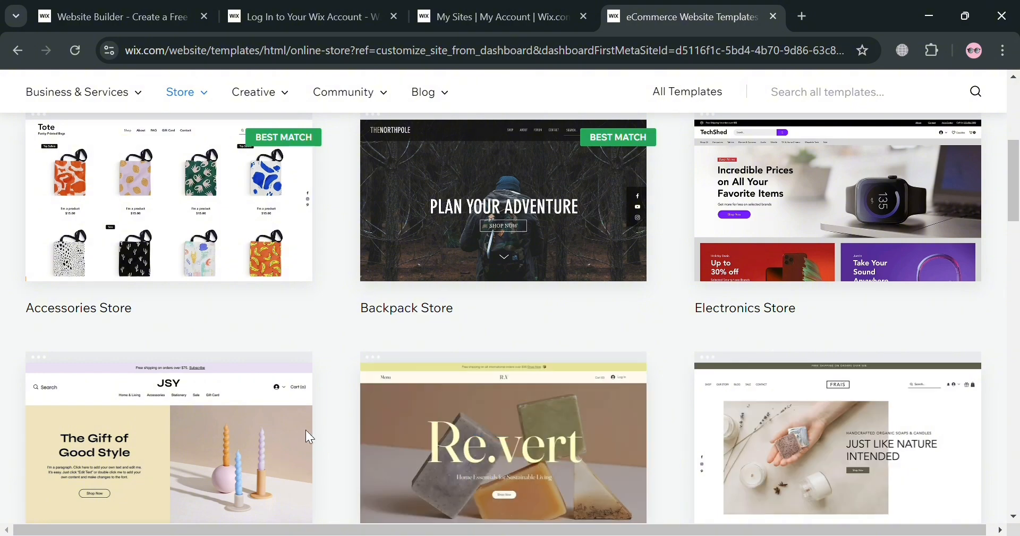
scroll(371, 404, "up", 3)
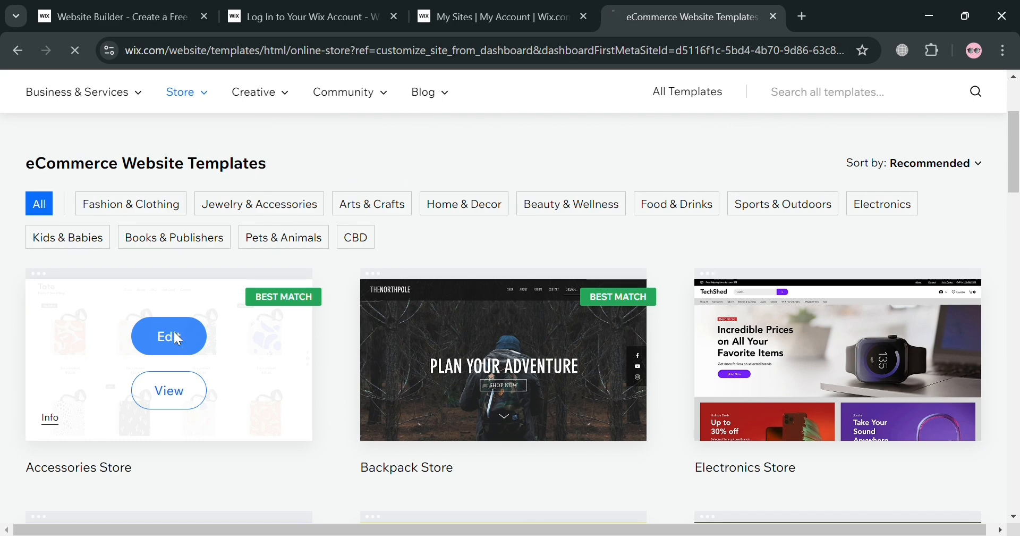
left_click(175, 331)
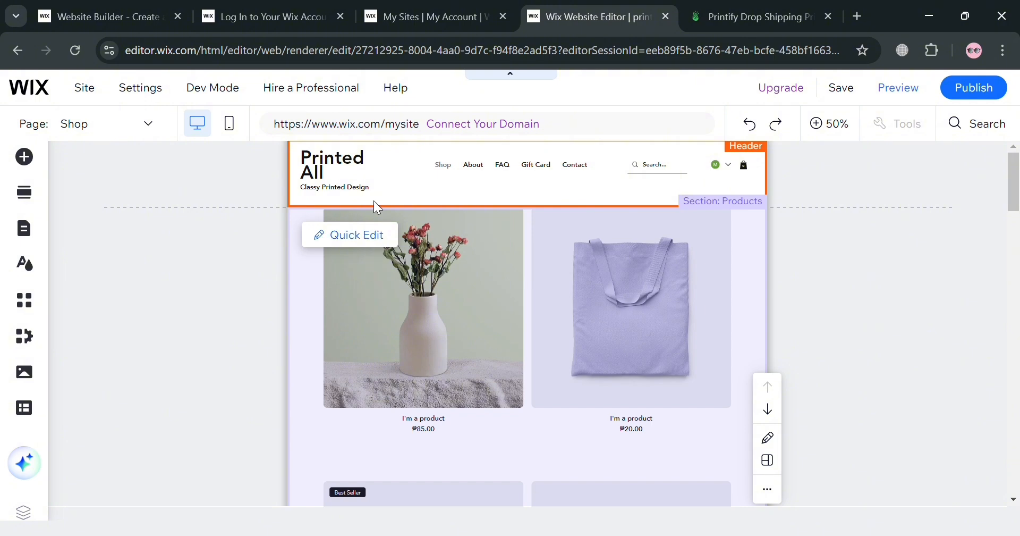
- Change the site title in the header to "Printed G" through Quick Edit and close the editing panel
left_click(363, 166)
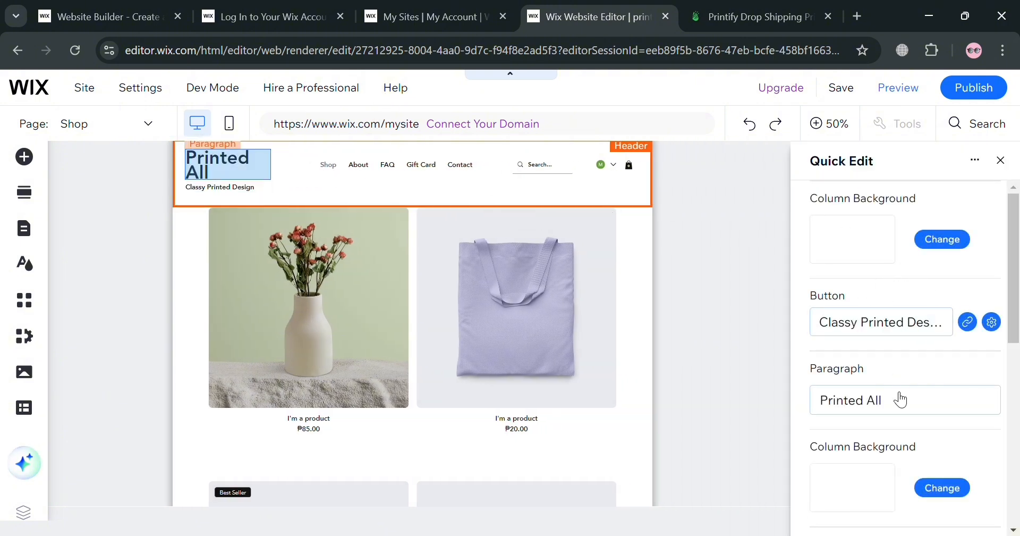
scroll(838, 481, "down", 3)
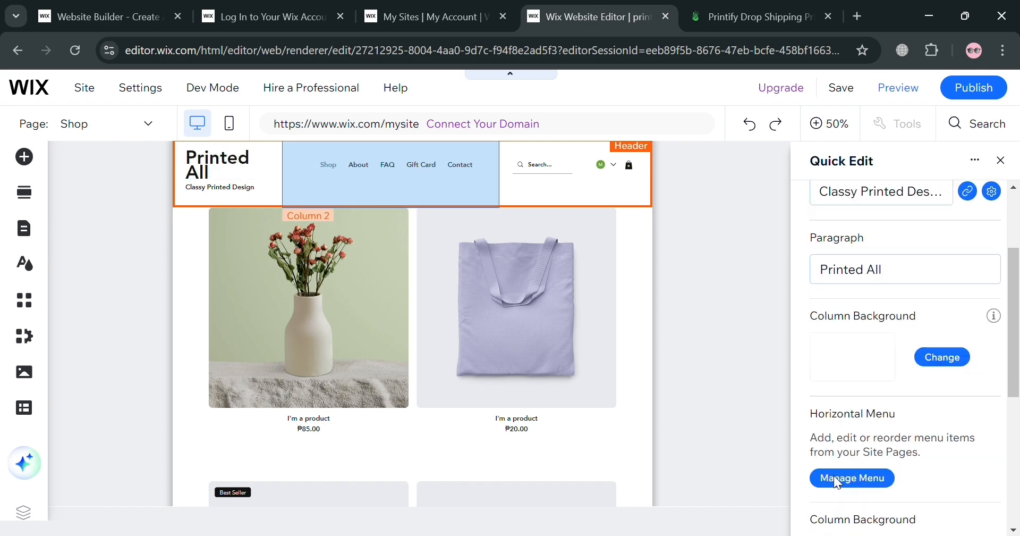
scroll(888, 413, "up", 3)
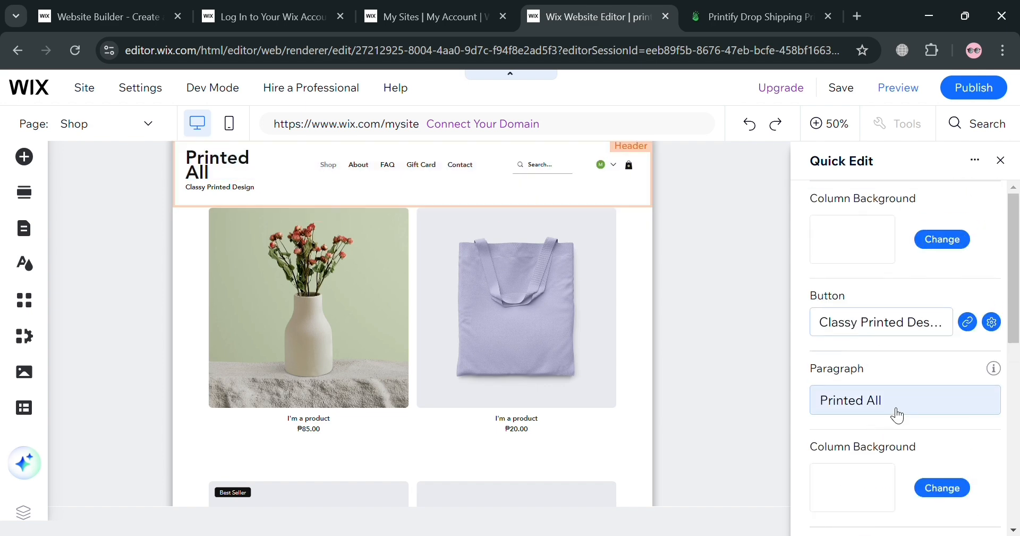
left_click(898, 415)
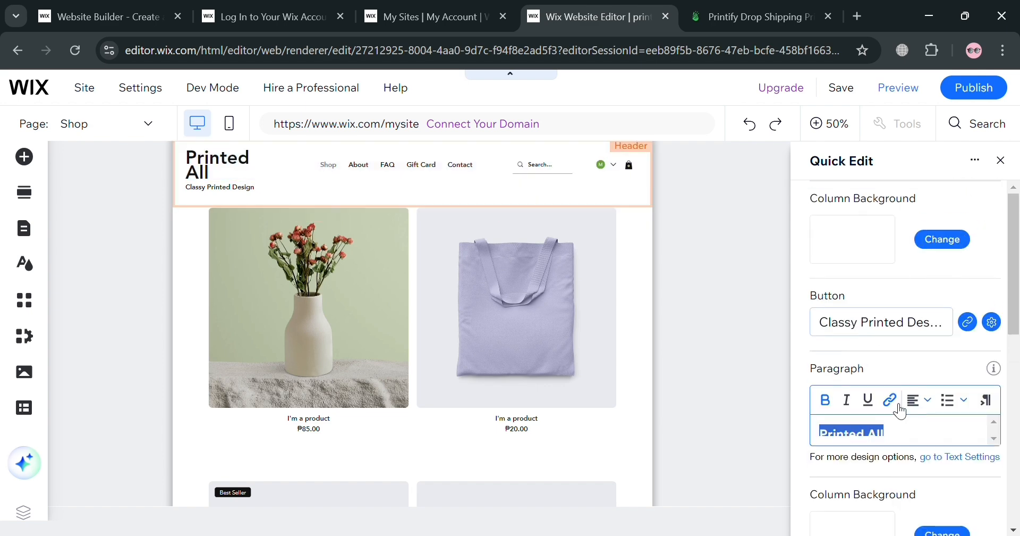
left_click(936, 451)
key("BackSpace")
key("BackSpace")
key("BackSpace")
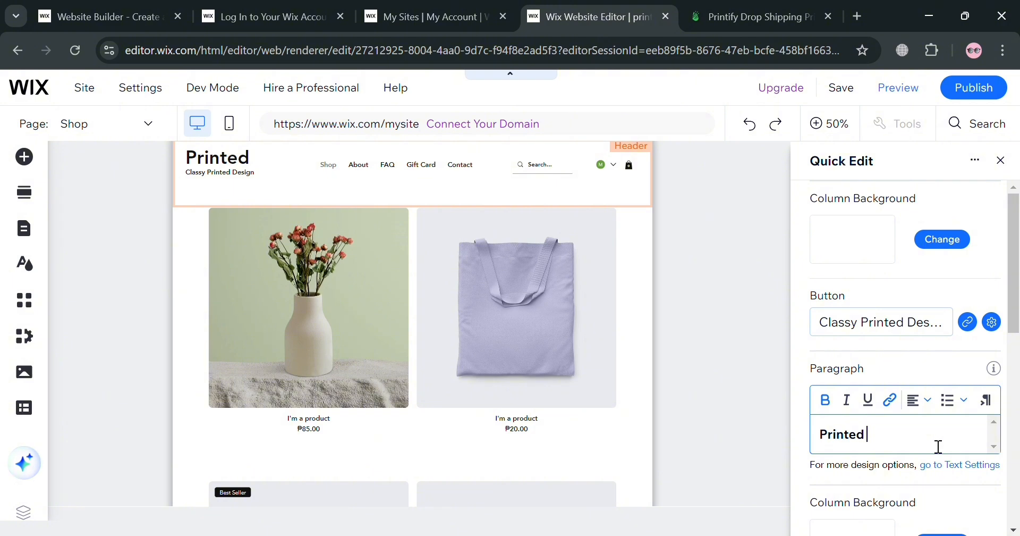
type("G")
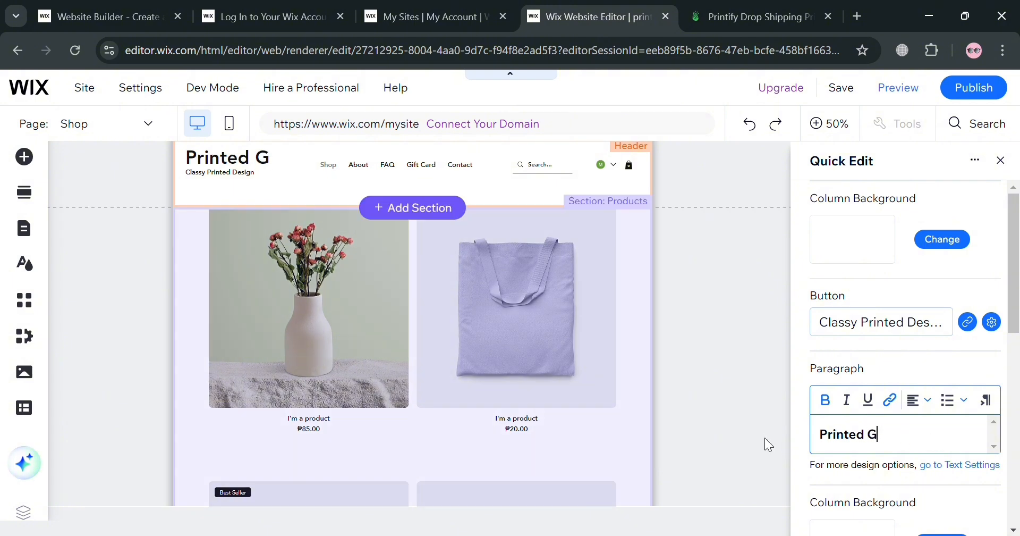
left_click(761, 430)
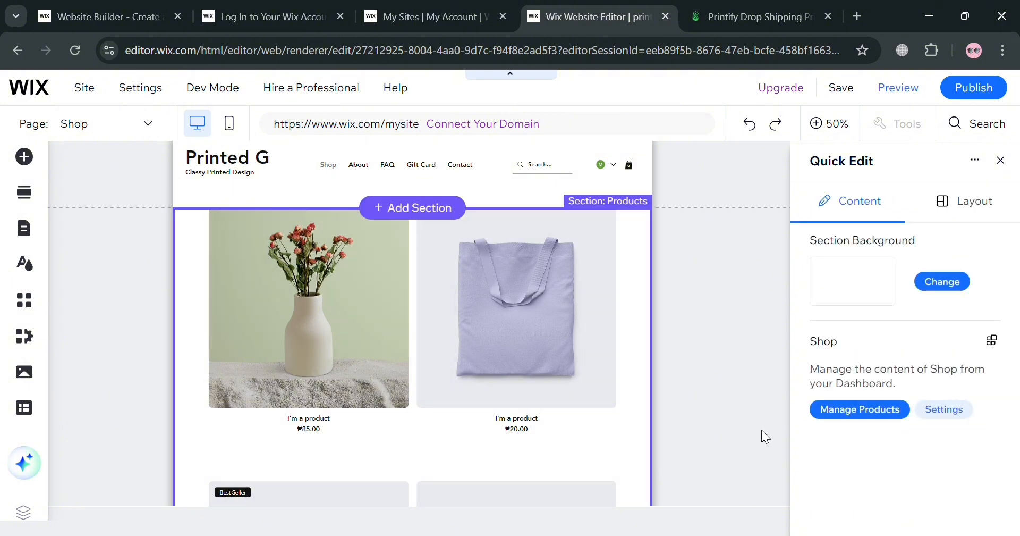
left_click(1001, 160)
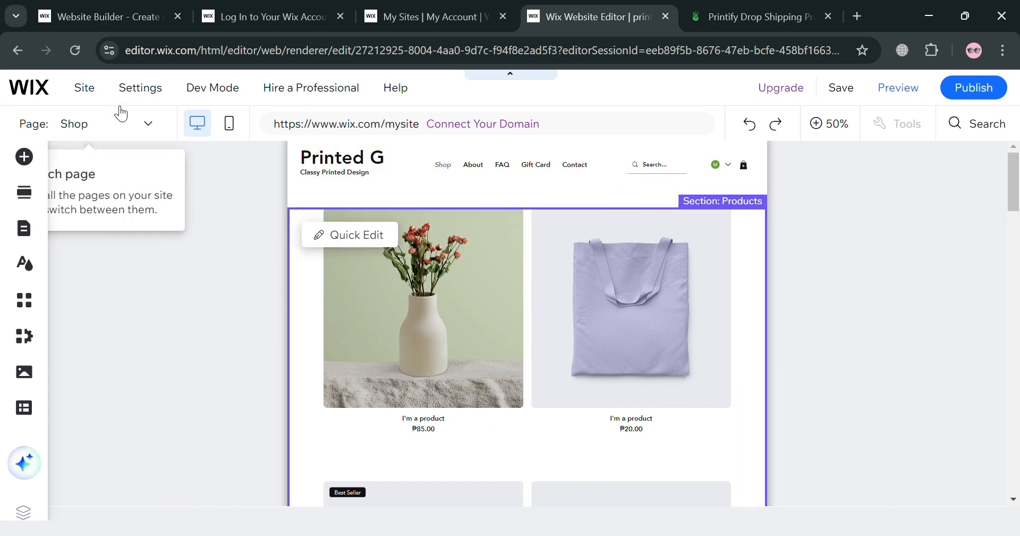
- Check the list of the site's pages and close it without switching pages
left_click(151, 126)
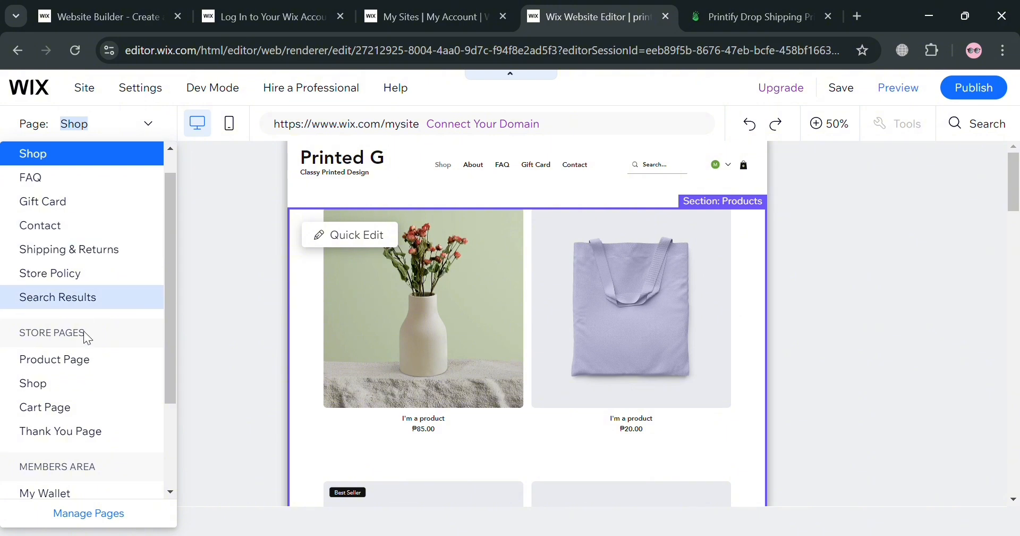
left_click(226, 402)
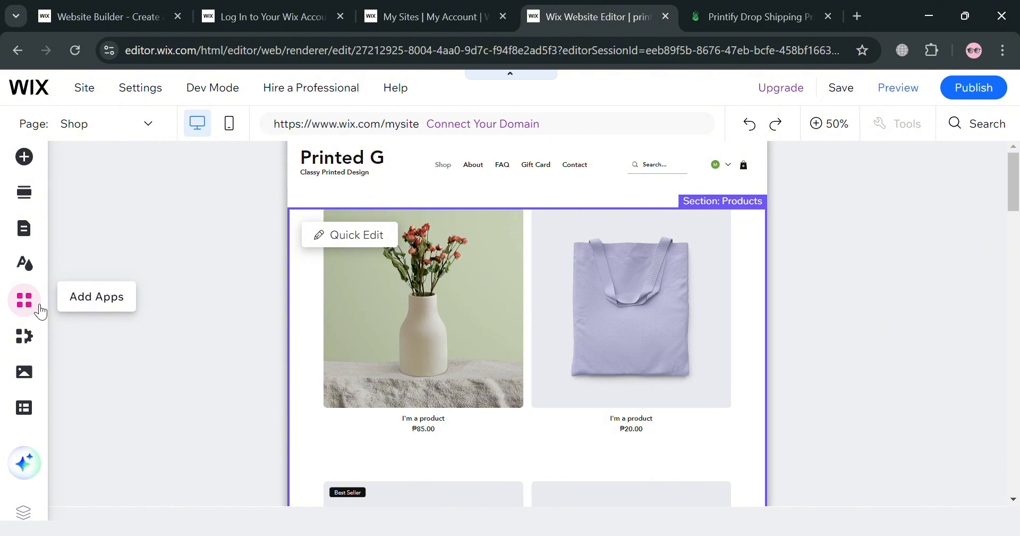
- Search the Wix App Market for "printify" and open the Printify app's page
left_click(24, 301)
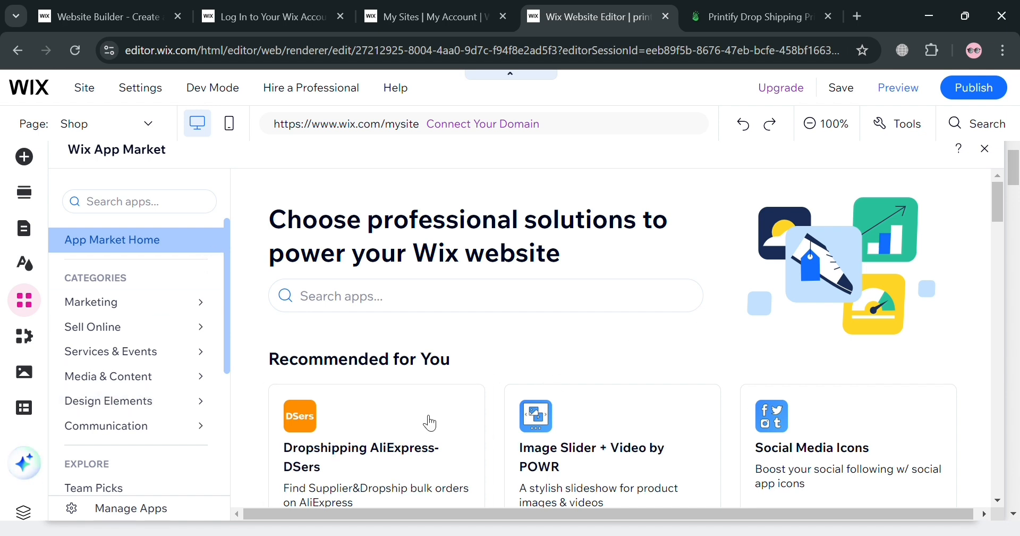
left_click(172, 202)
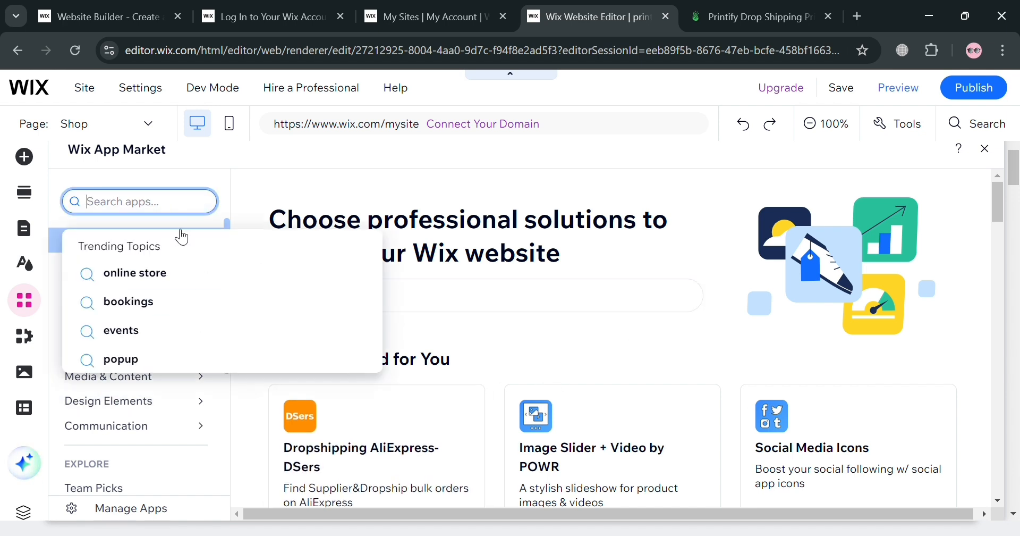
type("print")
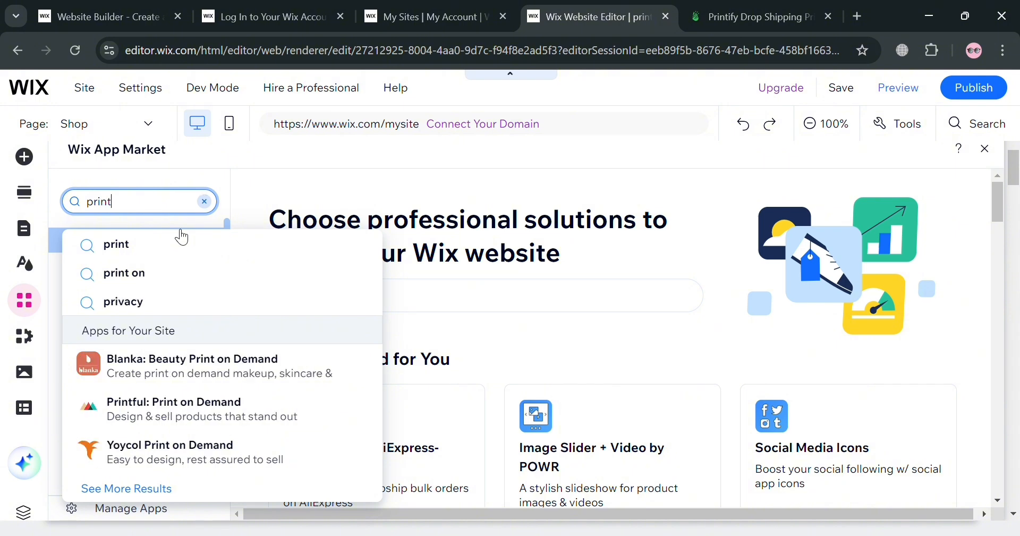
type("ify")
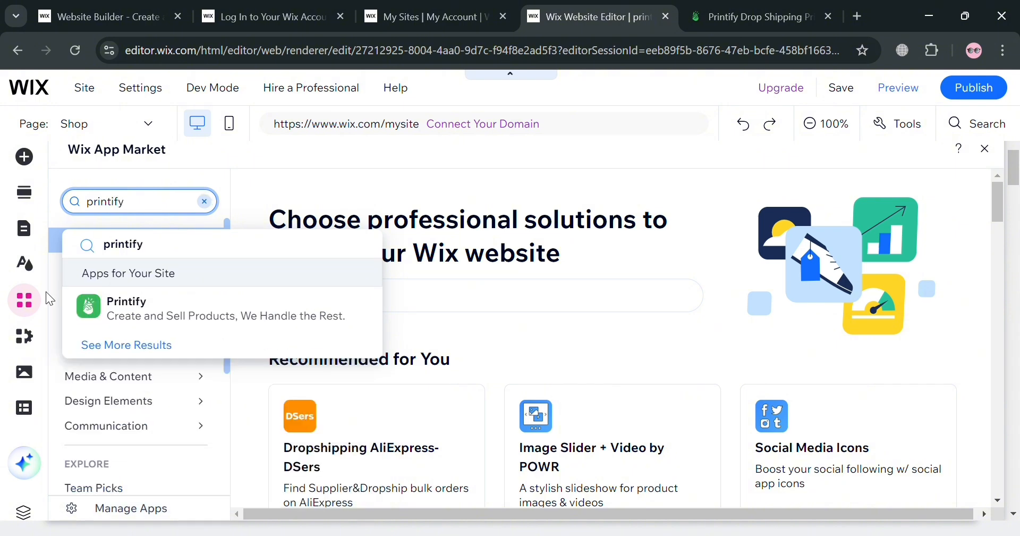
left_click(204, 313)
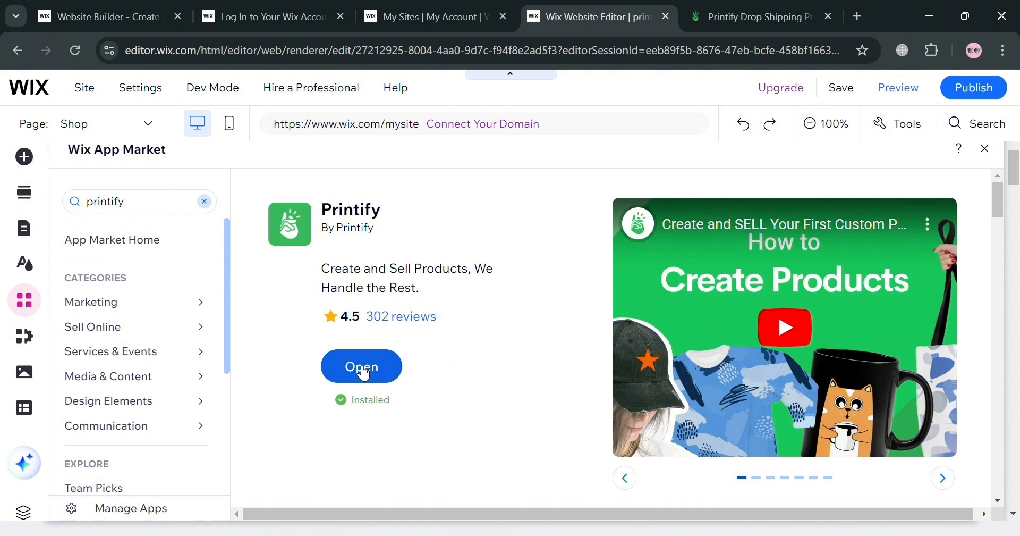
- Switch to the open Printify site, go from product selection to the catalog and look over its popular product categories
left_click(755, 7)
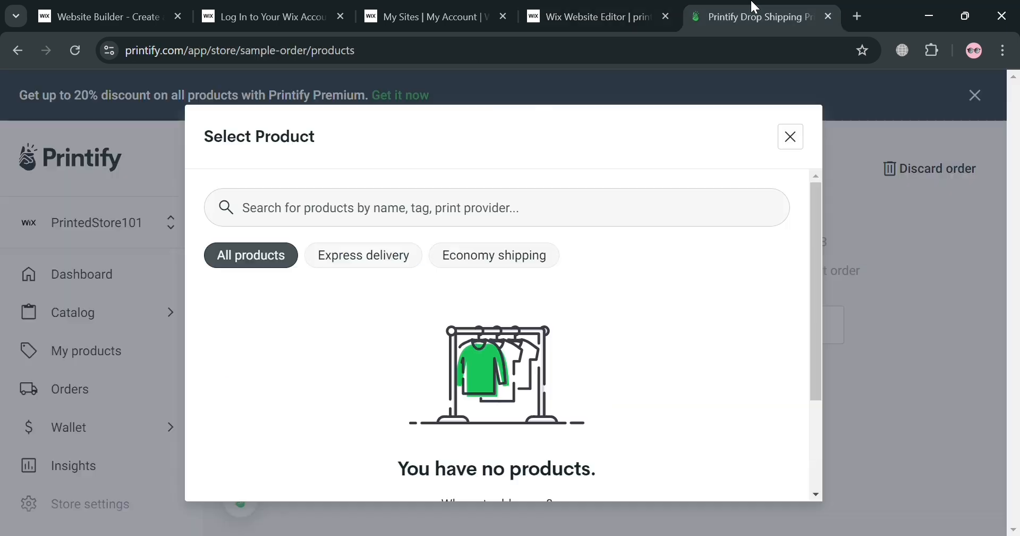
scroll(464, 287, "down", 3)
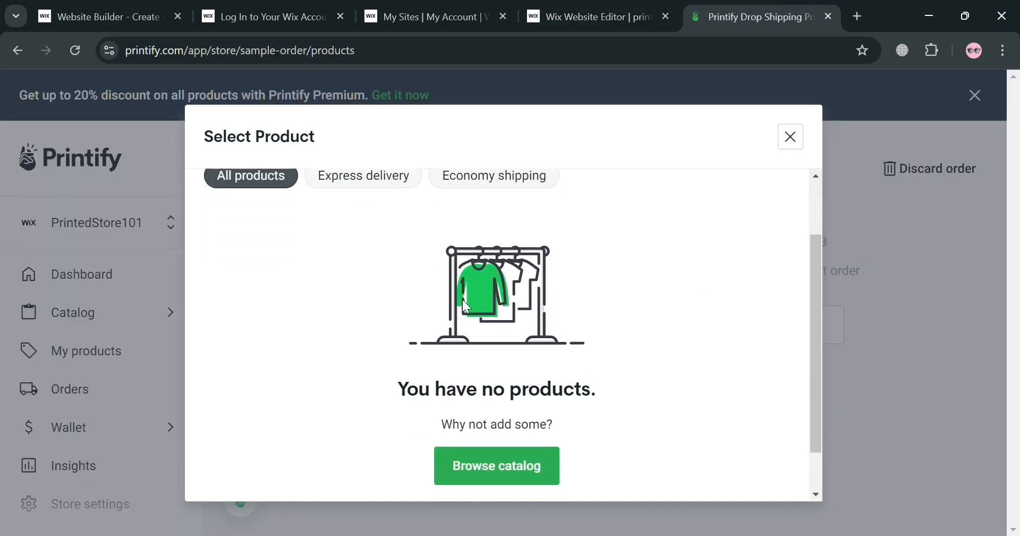
scroll(414, 409, "up", 3)
scroll(356, 297, "down", 3)
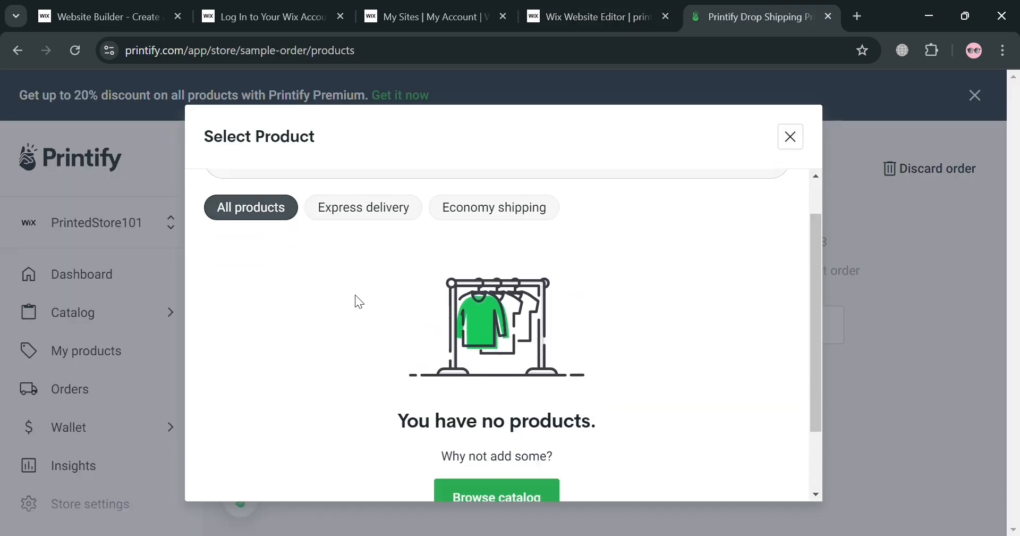
left_click(510, 417)
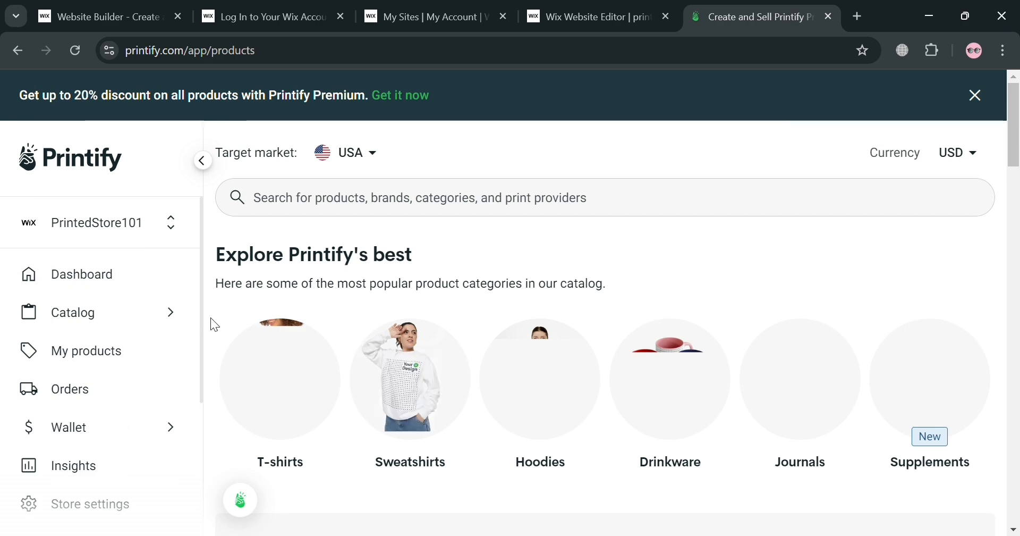
scroll(447, 350, "down", 2)
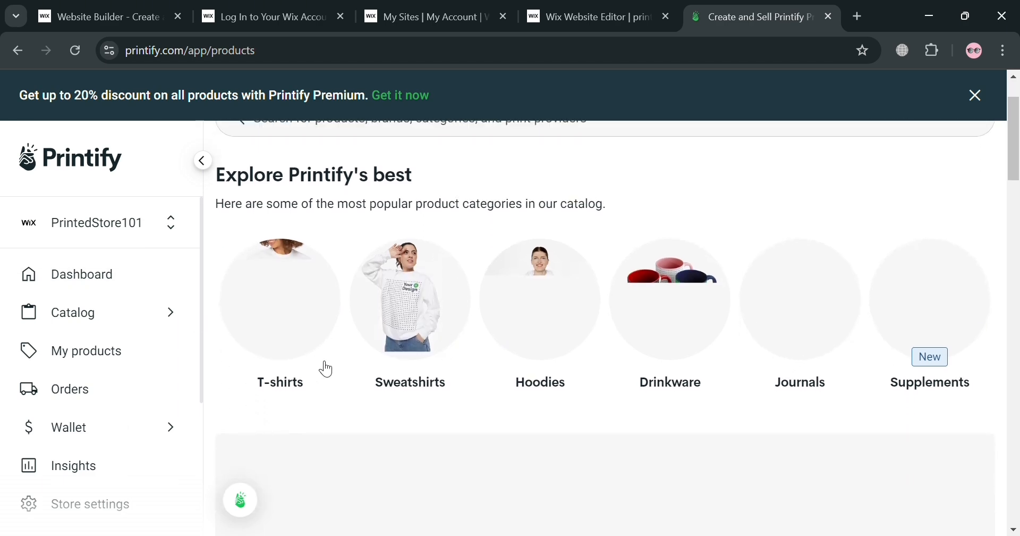
- Look over the catalog's top trending and best-rated products, then return to the popular product categories
scroll(957, 325, "down", 1)
scroll(957, 325, "down", 5)
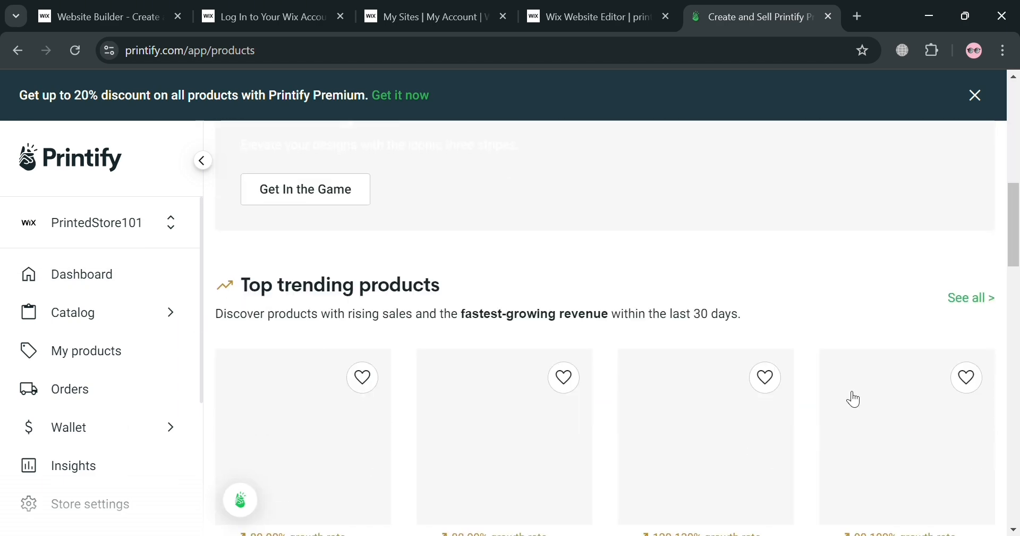
scroll(709, 413, "down", 5)
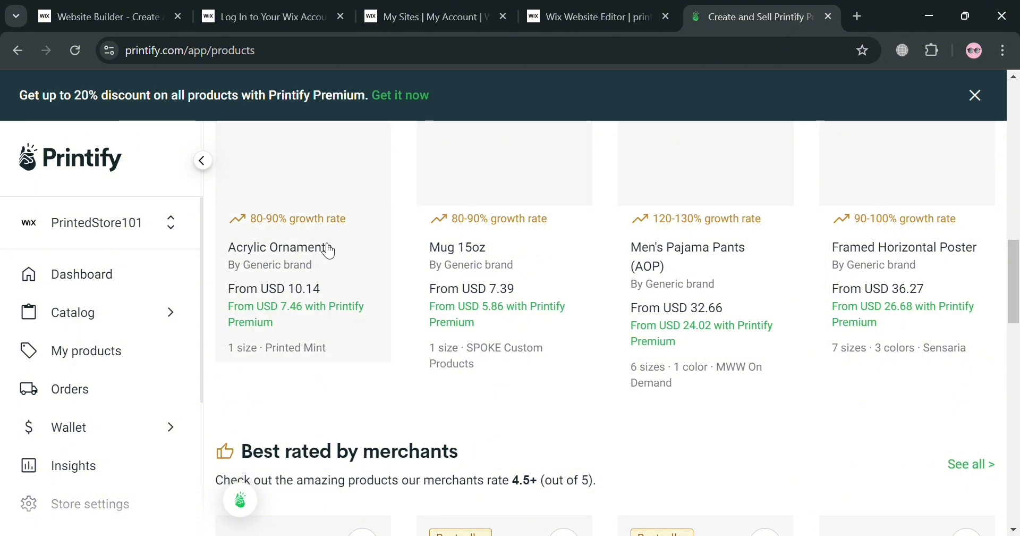
scroll(712, 367, "up", 5)
scroll(722, 381, "up", 5)
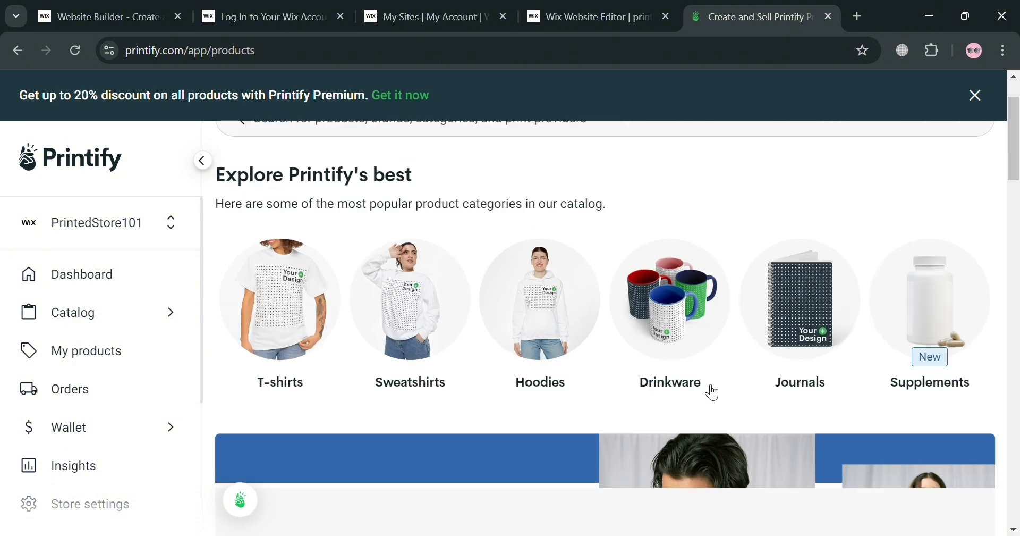
- Search the product catalog for "tote bag" and open the Tote Bag (AOP) product
left_click(484, 211)
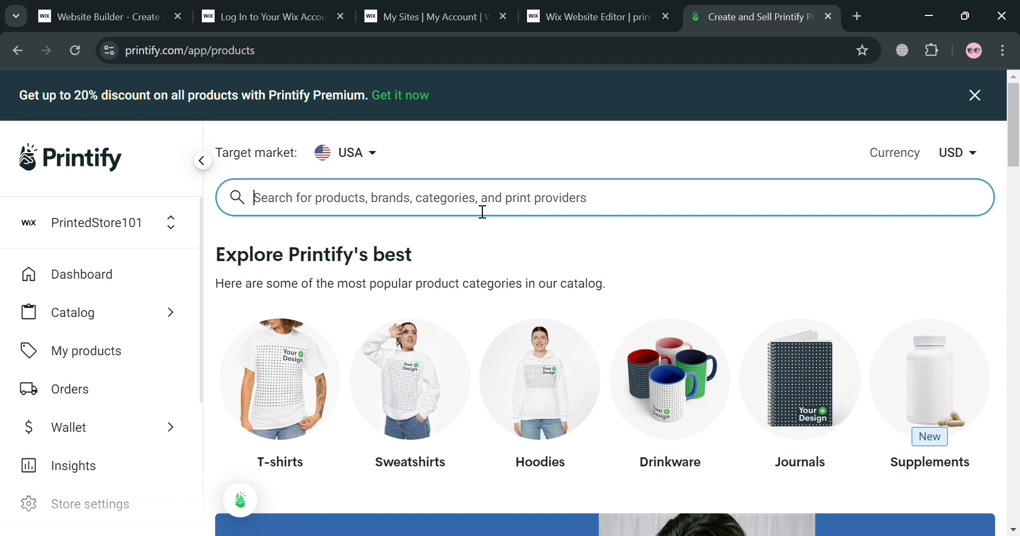
type("t")
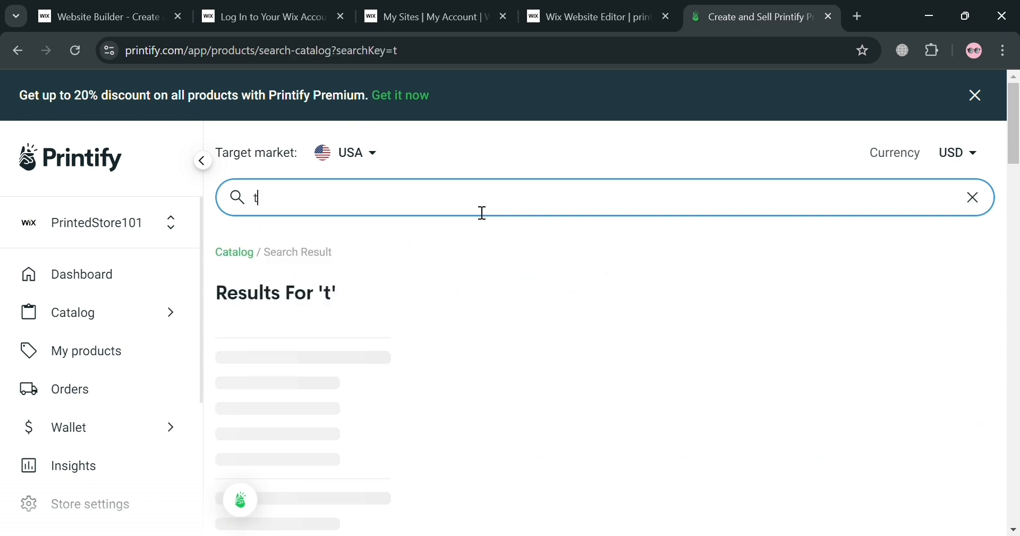
type("ote bag")
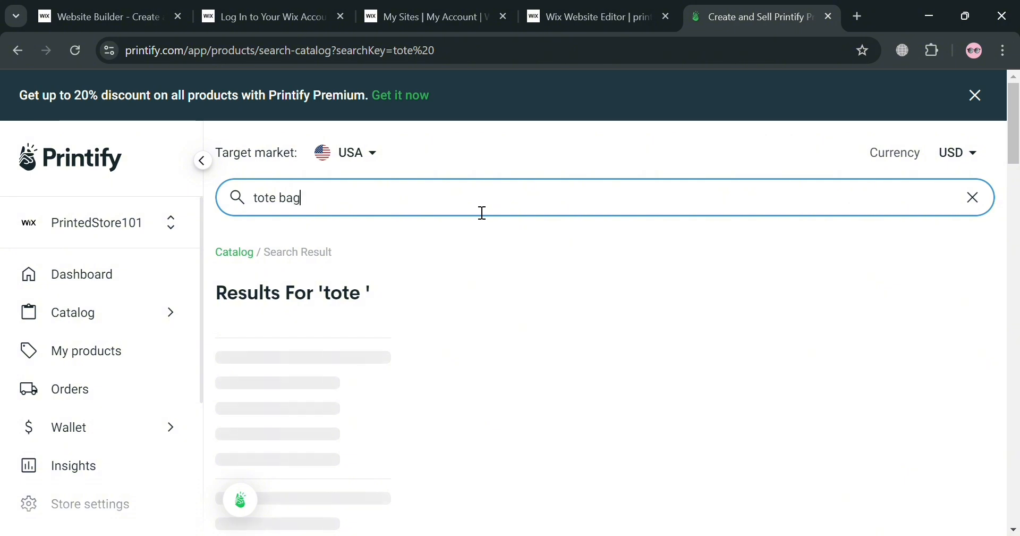
scroll(713, 296, "down", 3)
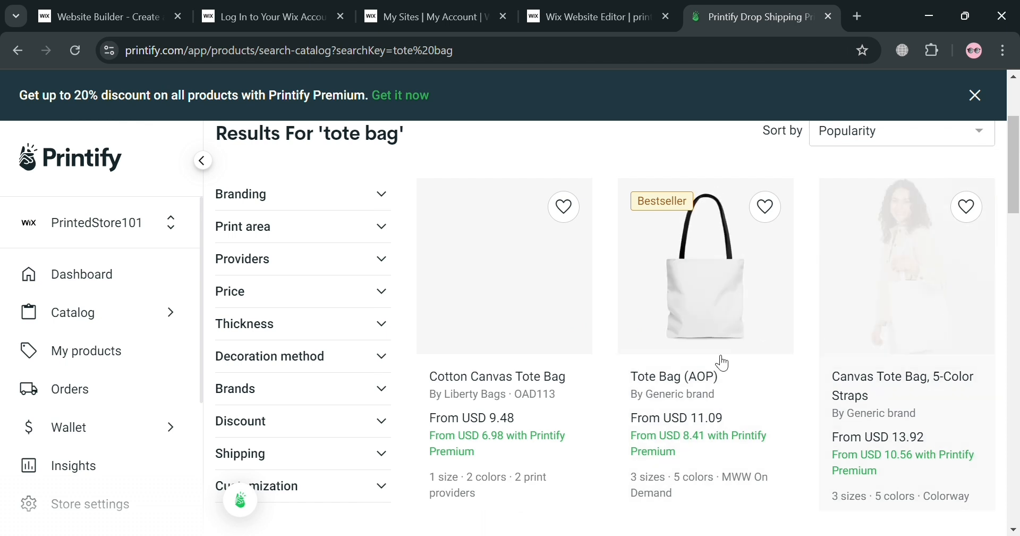
scroll(713, 316, "down", 6)
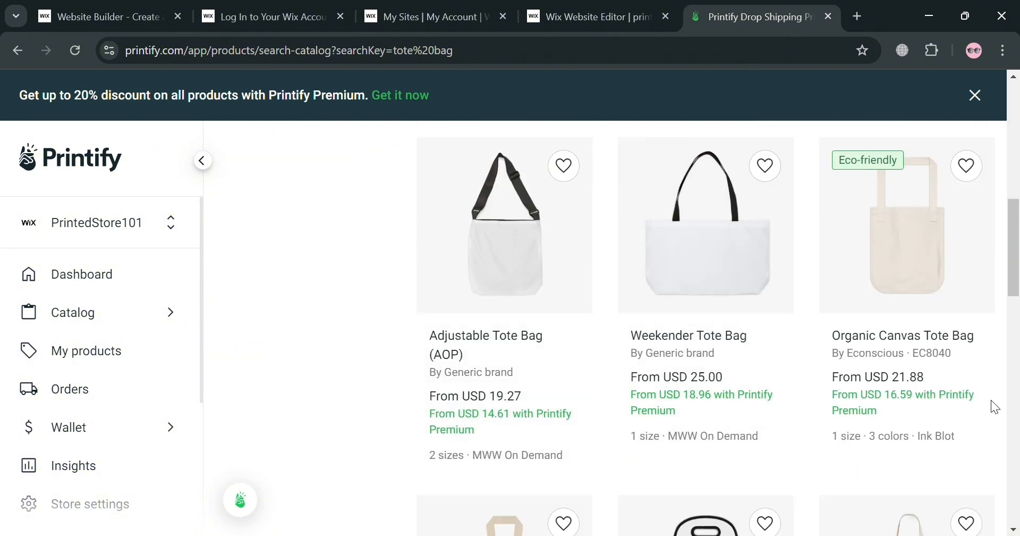
scroll(815, 495, "up", 6)
left_click(707, 266)
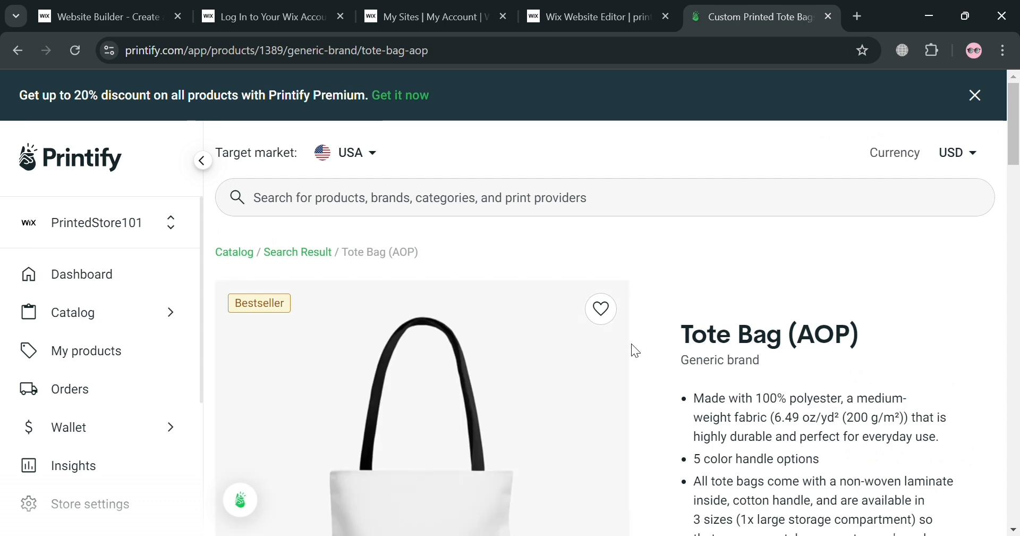
- Start designing the Tote Bag (AOP) with the provider MWW On Demand
scroll(558, 372, "down", 6)
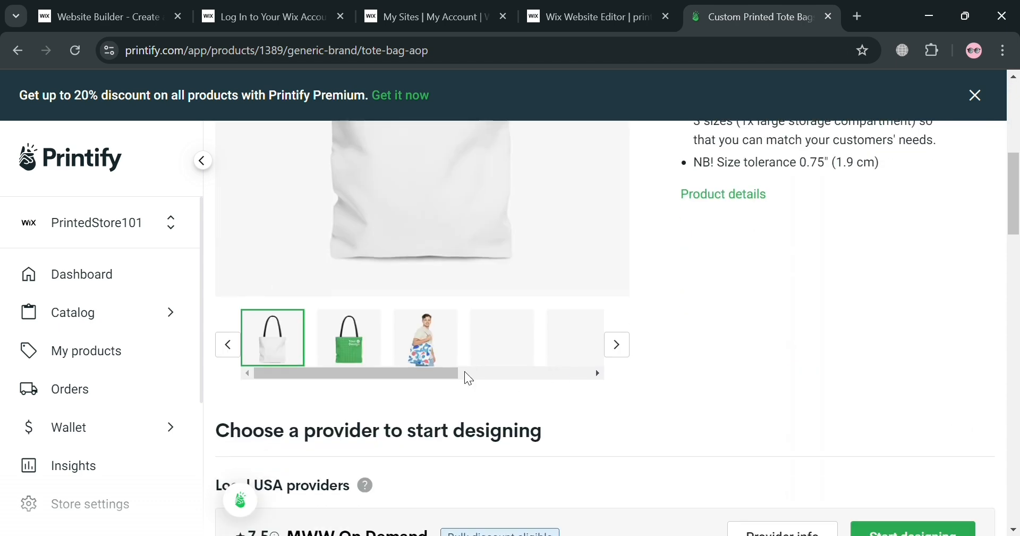
scroll(436, 335, "down", 3)
scroll(637, 296, "down", 2)
scroll(877, 287, "up", 1)
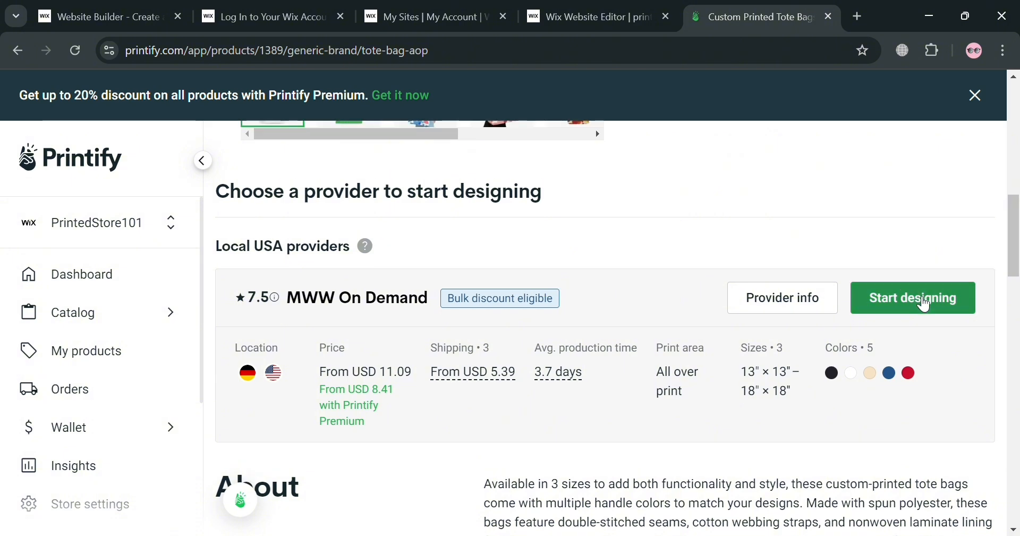
left_click(919, 302)
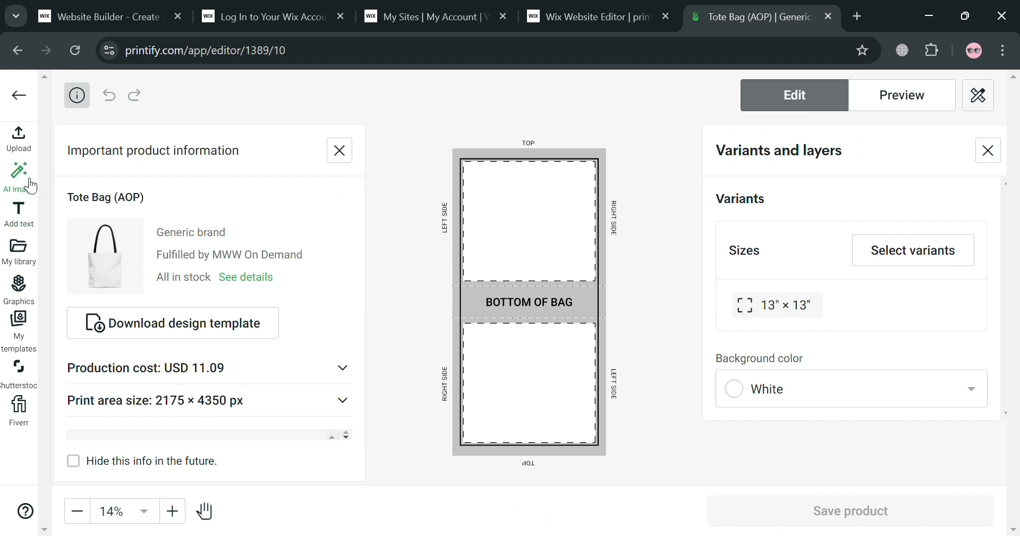
- Check the design upload sources, then open the AI image generator and look over its options
left_click(21, 152)
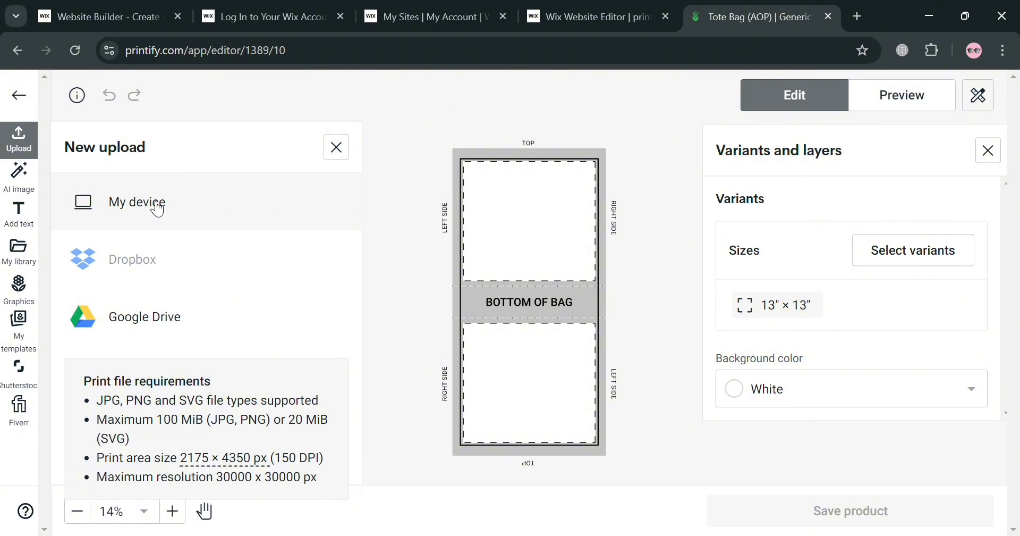
left_click(24, 184)
scroll(292, 346, "down", 5)
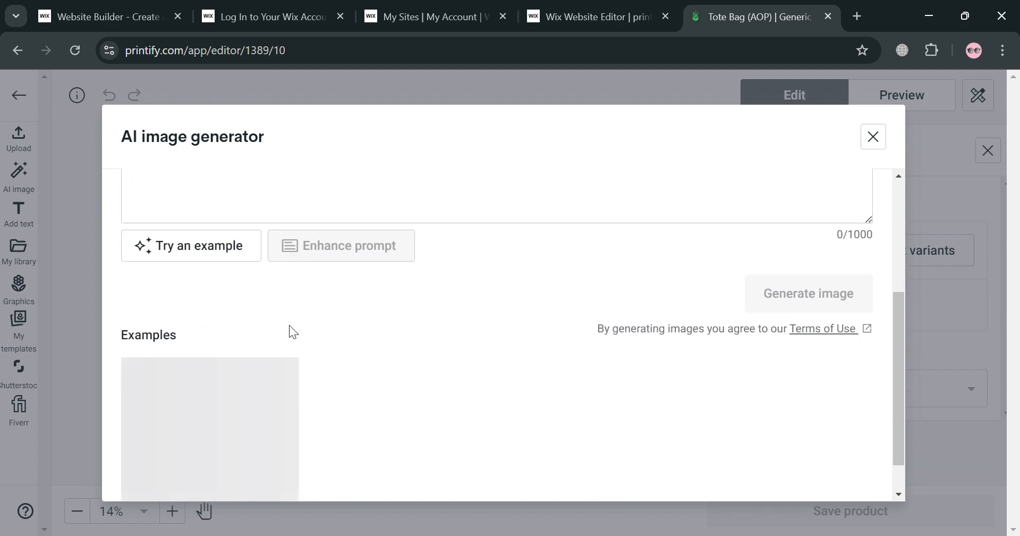
scroll(521, 314, "up", 5)
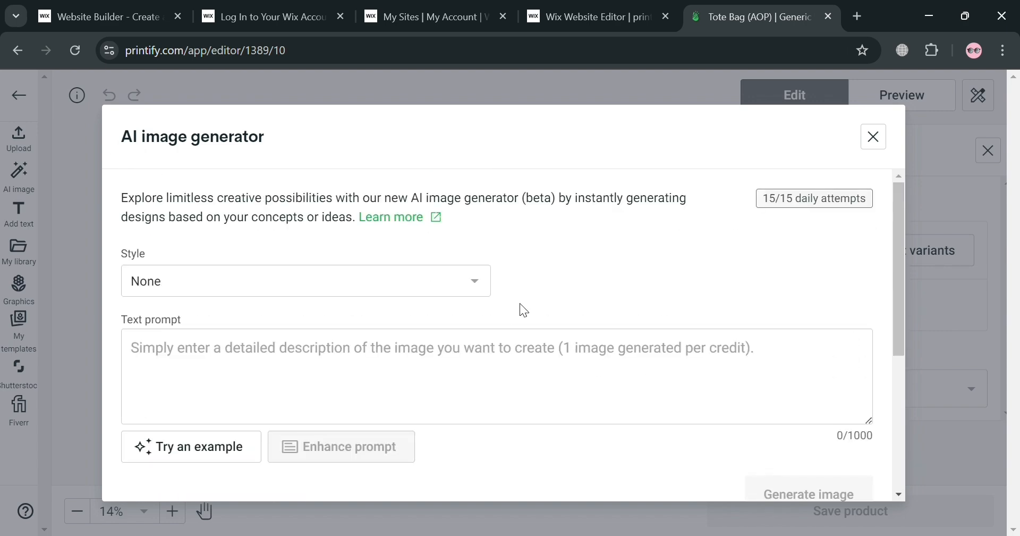
- Enter the image prompt "Cute puppy with sunglasses" and set the style to Anime
left_click(299, 360)
scroll(294, 356, "down", 5)
scroll(294, 366, "up", 5)
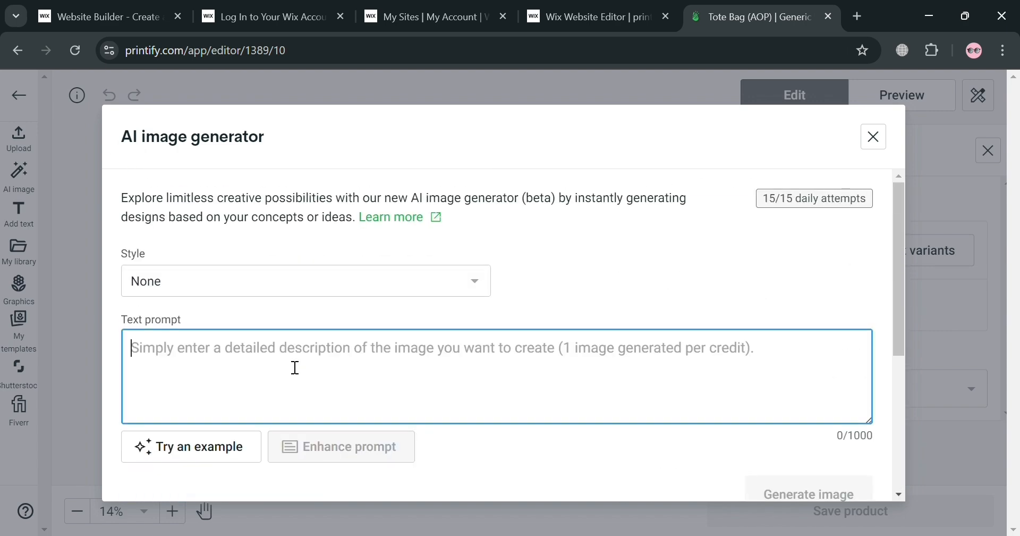
type("Cute ")
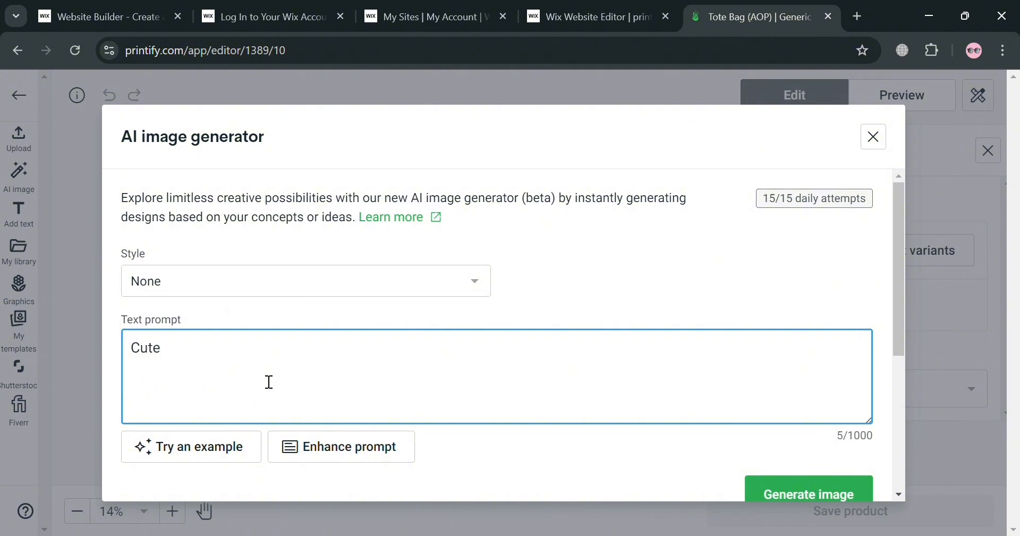
type("puppy with sun")
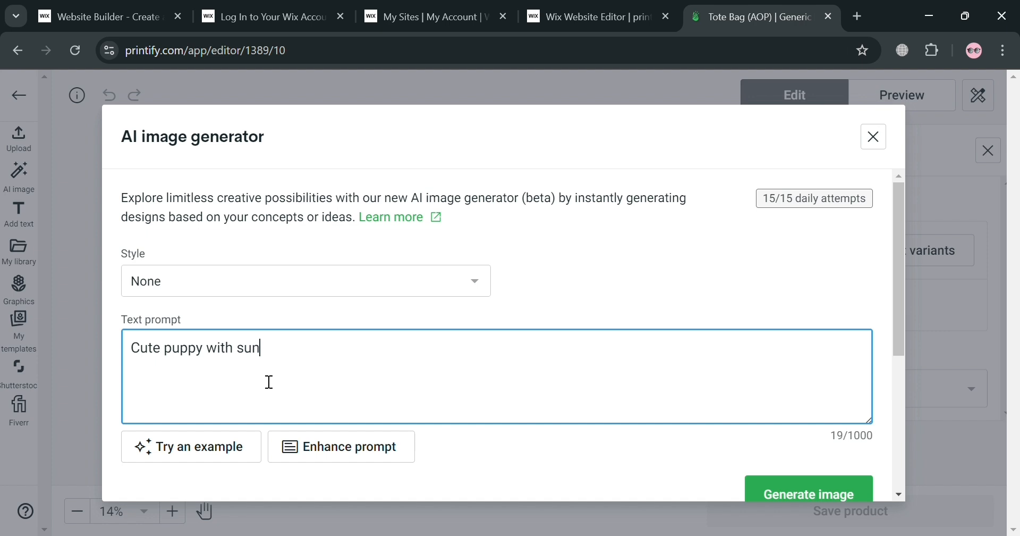
type("glasses")
left_click(477, 287)
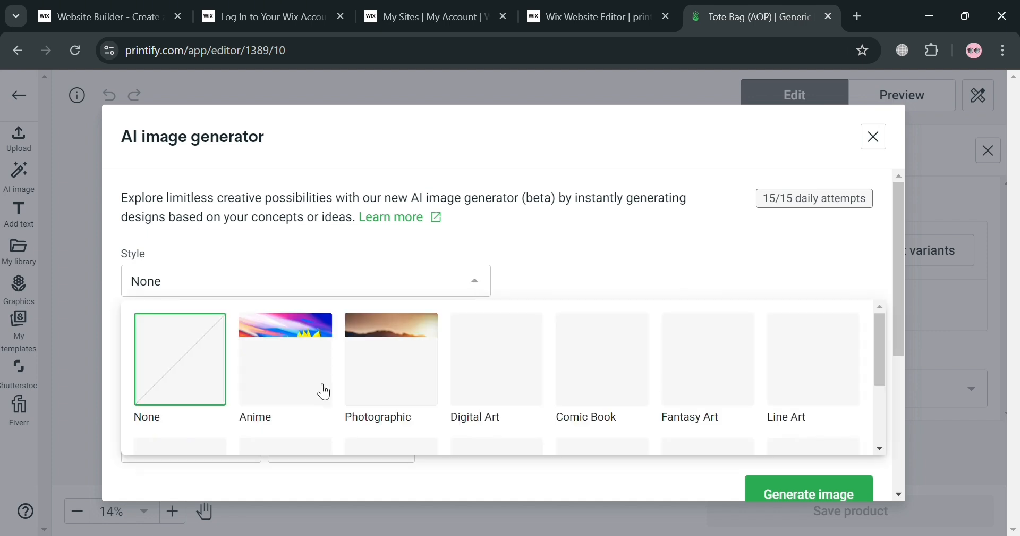
left_click(299, 383)
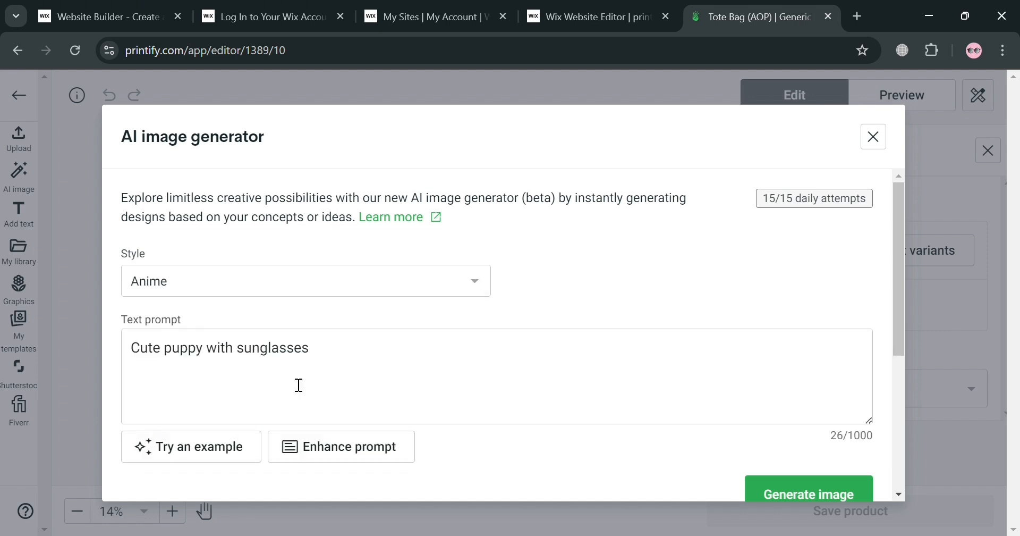
- Generate the AI image and add the resulting puppy picture to the tote bag design
scroll(817, 433, "down", 3)
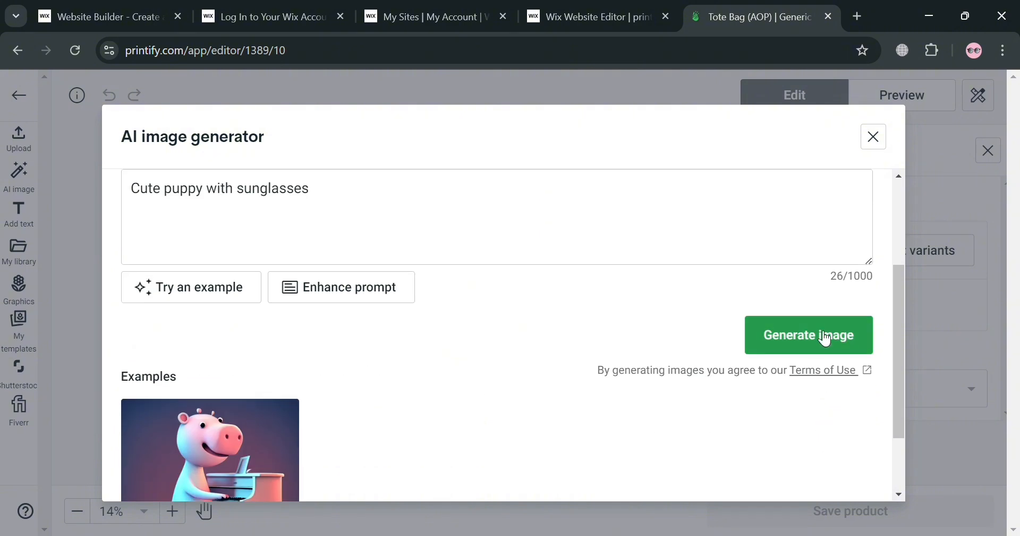
left_click(825, 337)
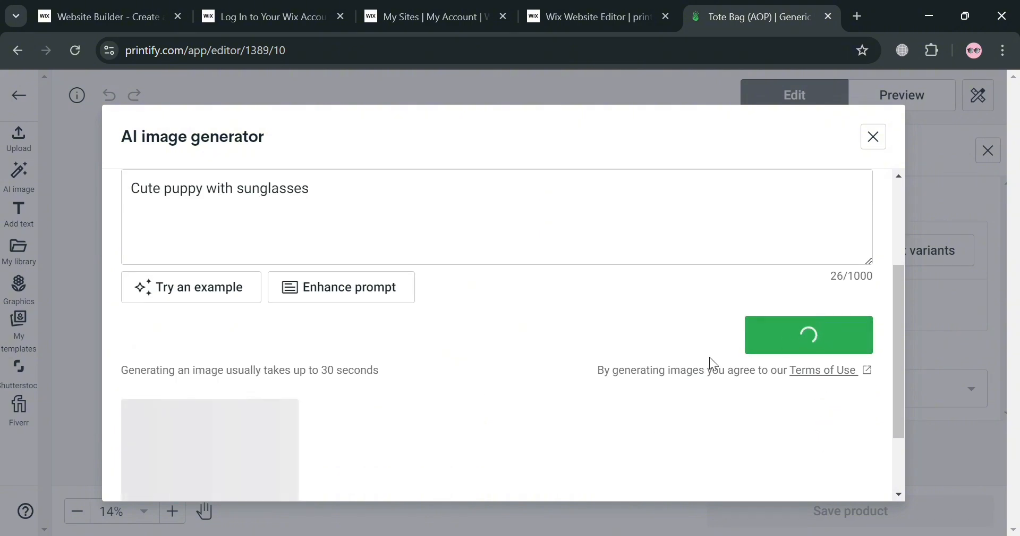
scroll(719, 347, "down", 2)
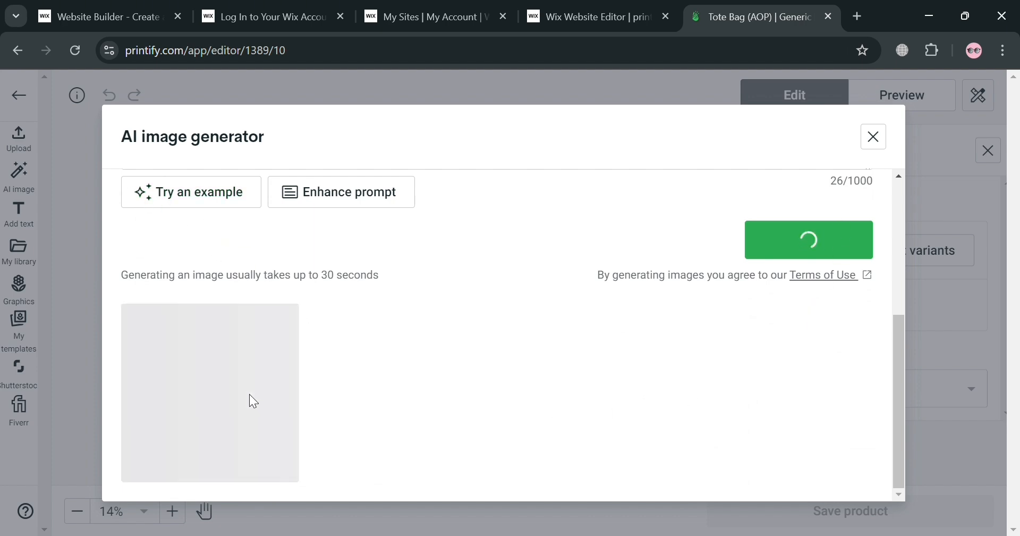
scroll(477, 372, "down", 3)
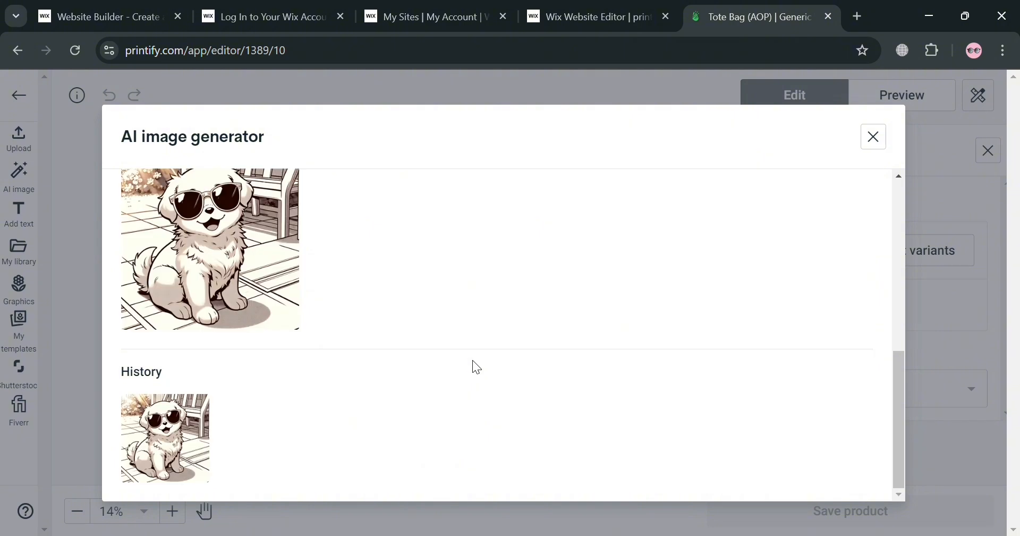
scroll(473, 360, "up", 4)
scroll(225, 379, "down", 3)
left_click(234, 301)
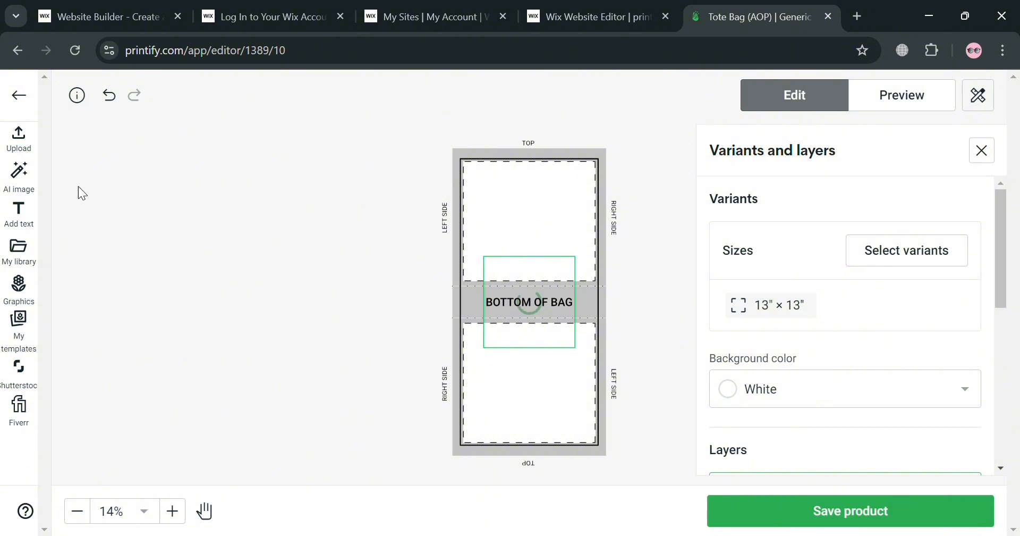
- Look through the editor's text fonts, saved image library, ready-made graphics and saved templates
left_click(27, 229)
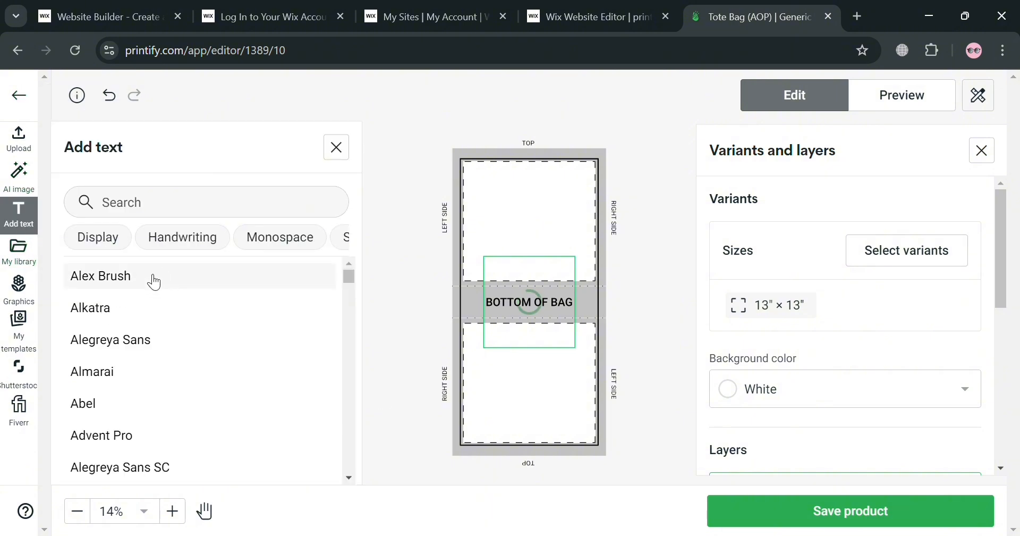
scroll(155, 281, "down", 5)
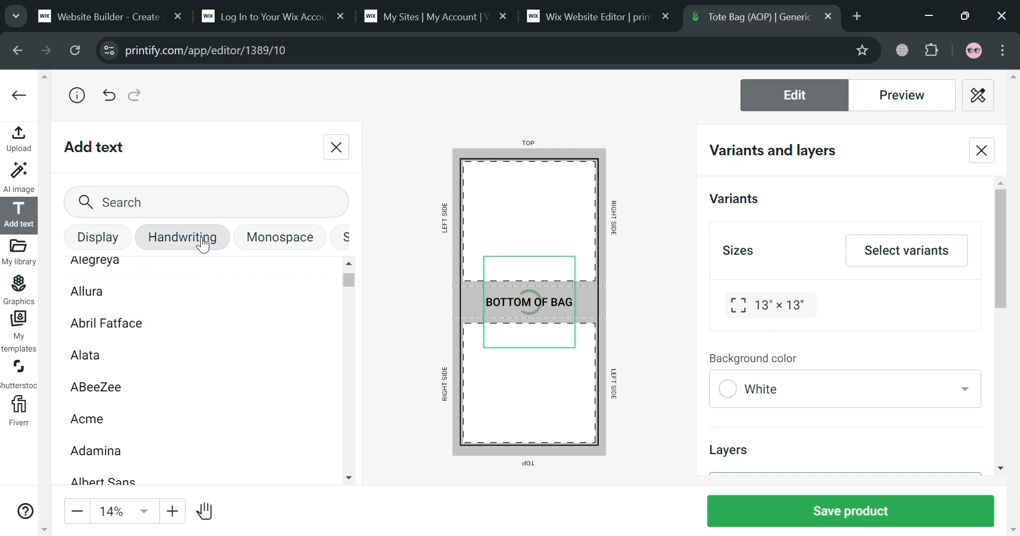
left_click(23, 254)
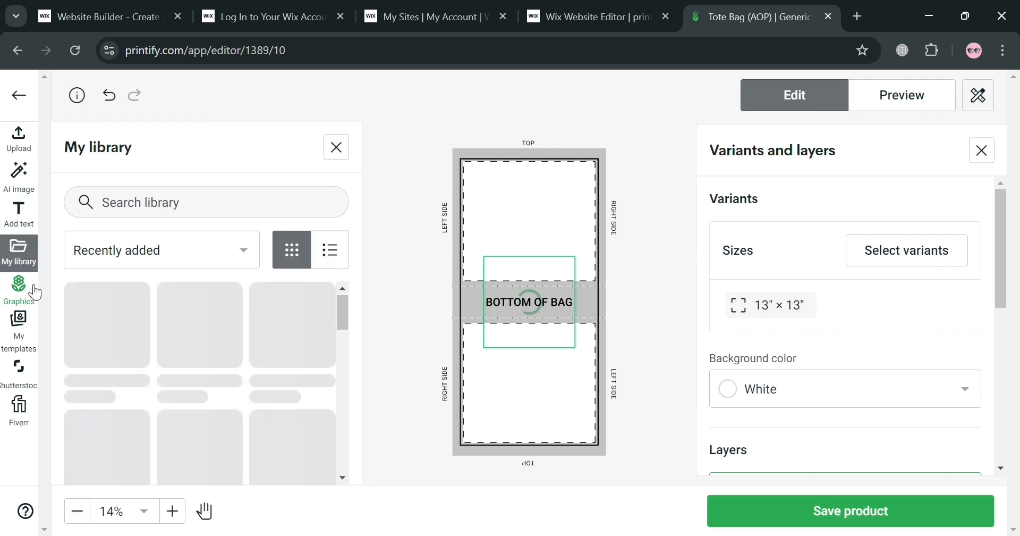
scroll(214, 363, "down", 2)
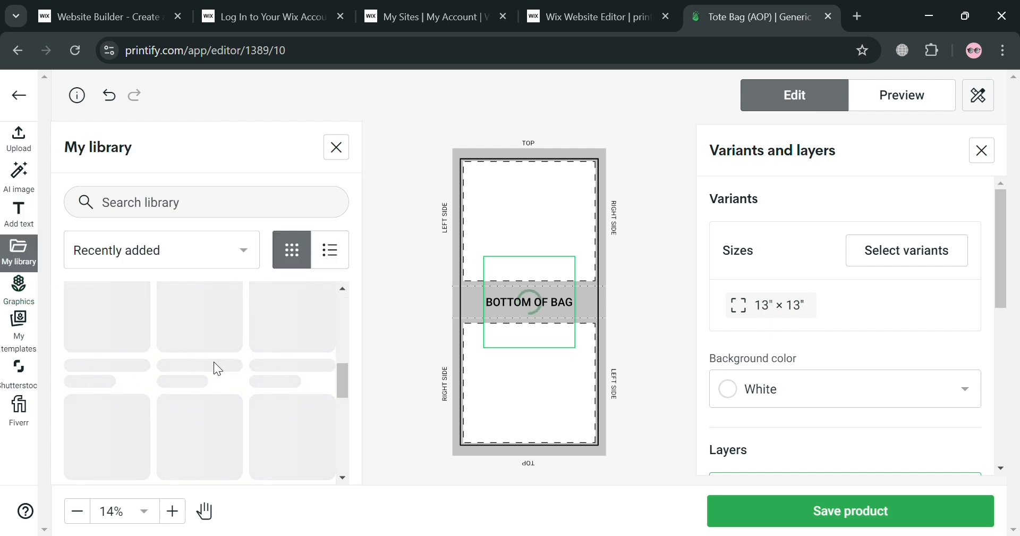
scroll(215, 341, "up", 2)
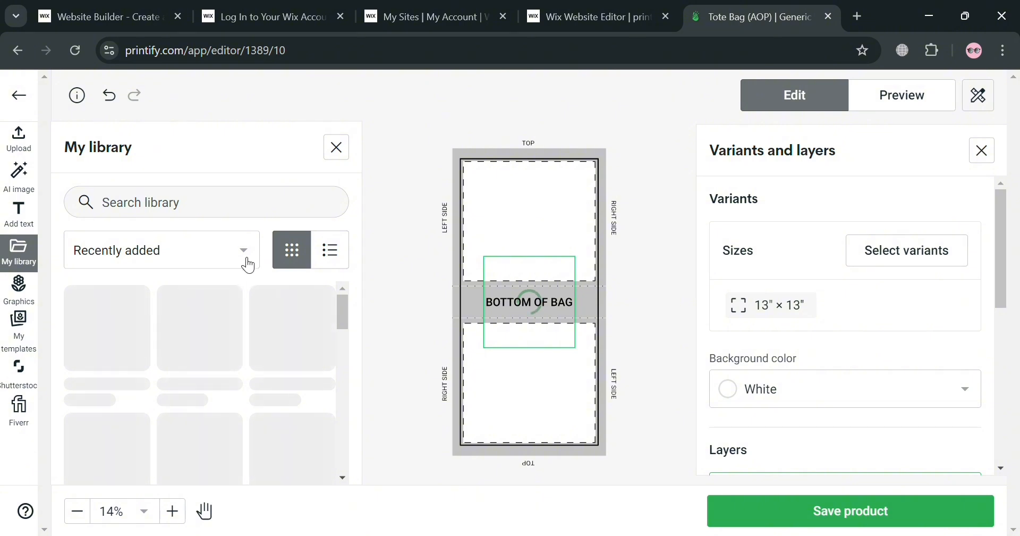
left_click(19, 290)
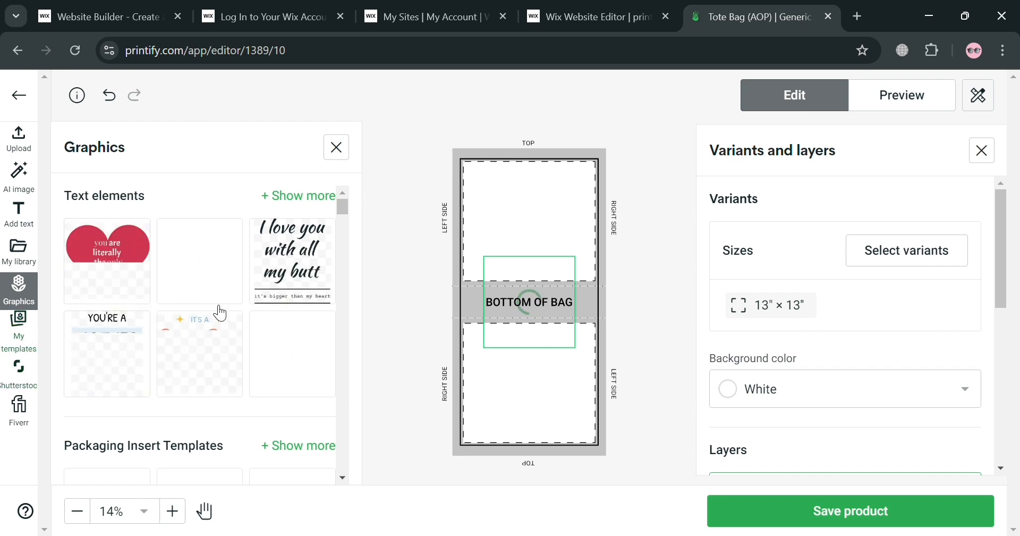
left_click(19, 334)
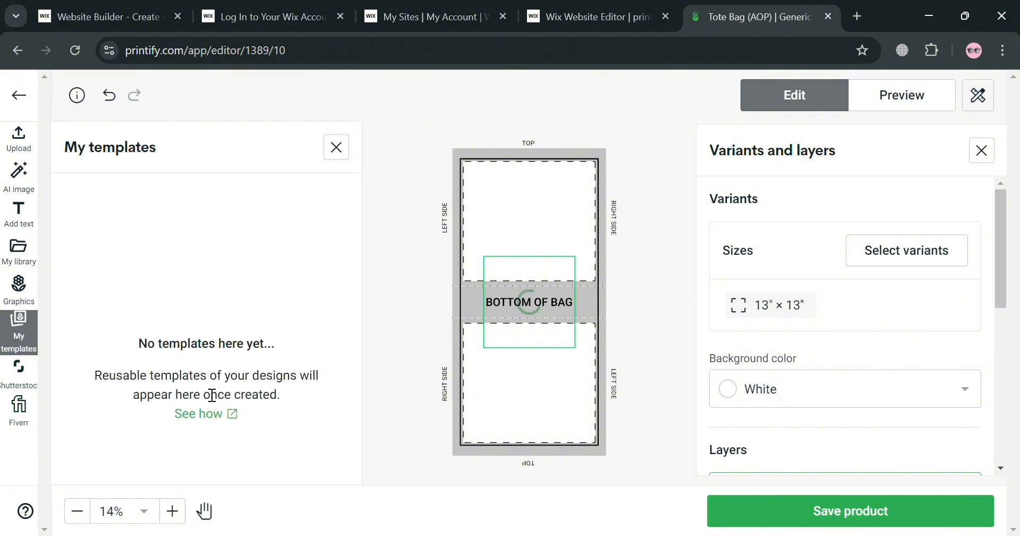
- Add the earth cartoon with a flower crown from the ready-made graphics to the tote bag design
scroll(211, 410, "down", 3)
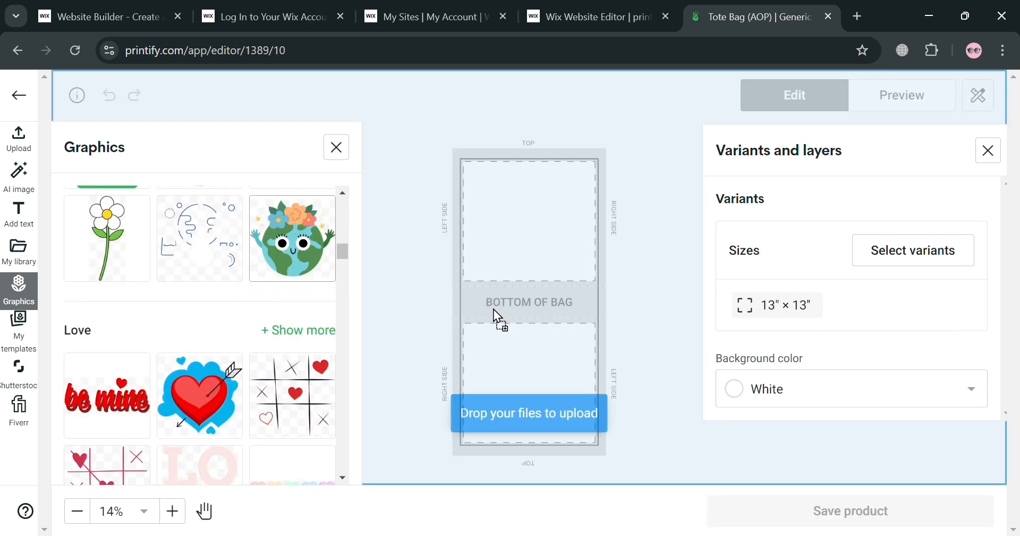
left_click_drag(494, 309, 490, 310)
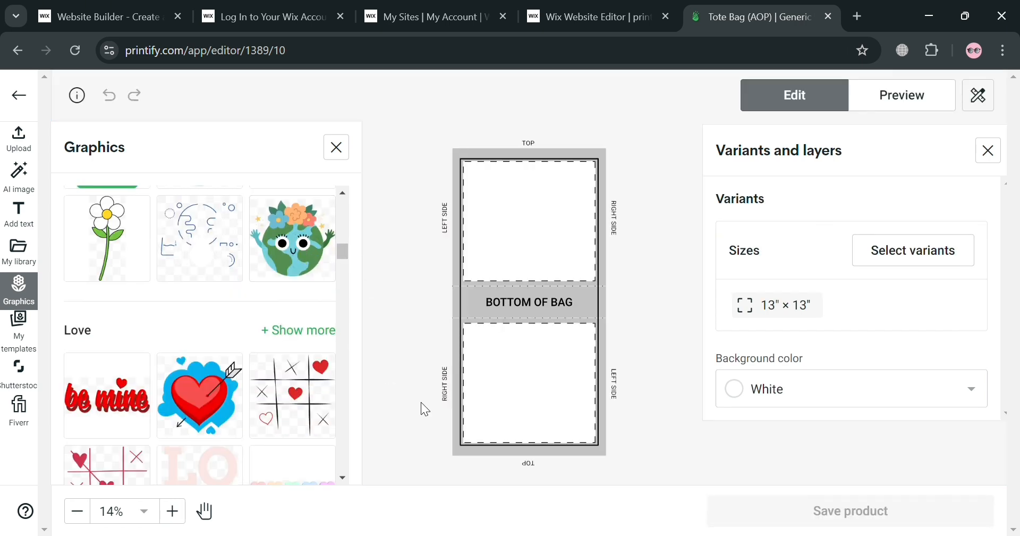
left_click_drag(311, 268, 441, 290)
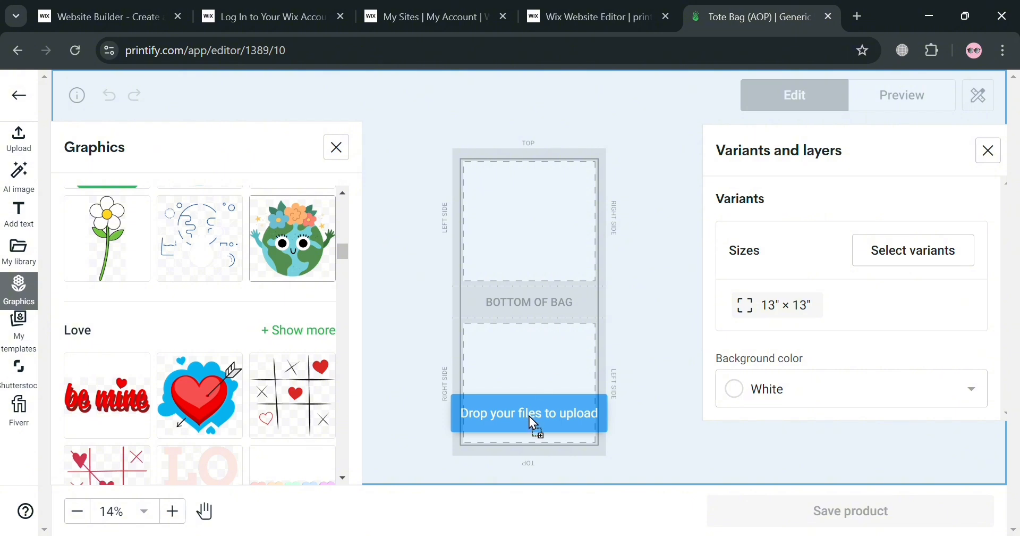
left_click_drag(364, 378, 280, 258)
scroll(199, 378, "down", 2)
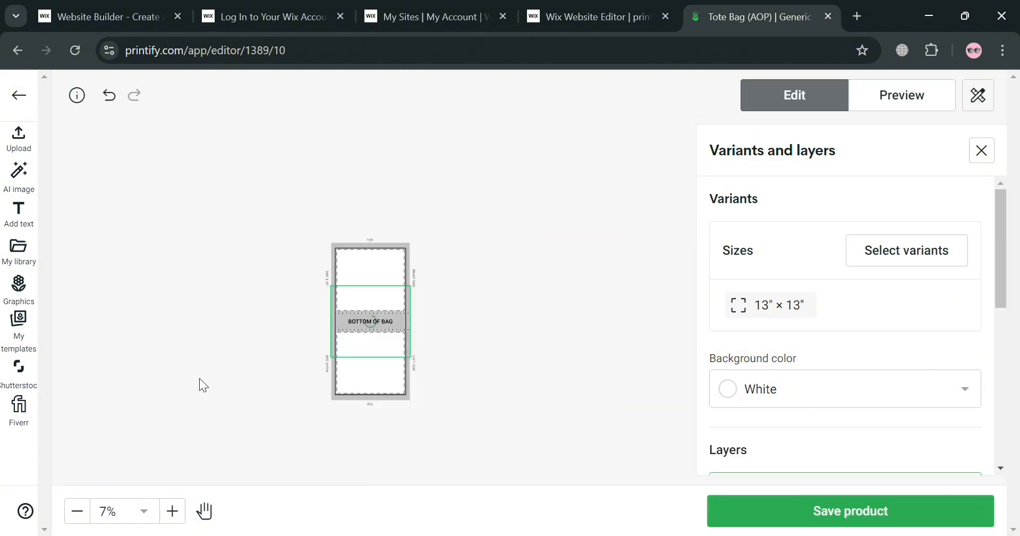
scroll(196, 398, "up", 6)
scroll(196, 399, "up", 2)
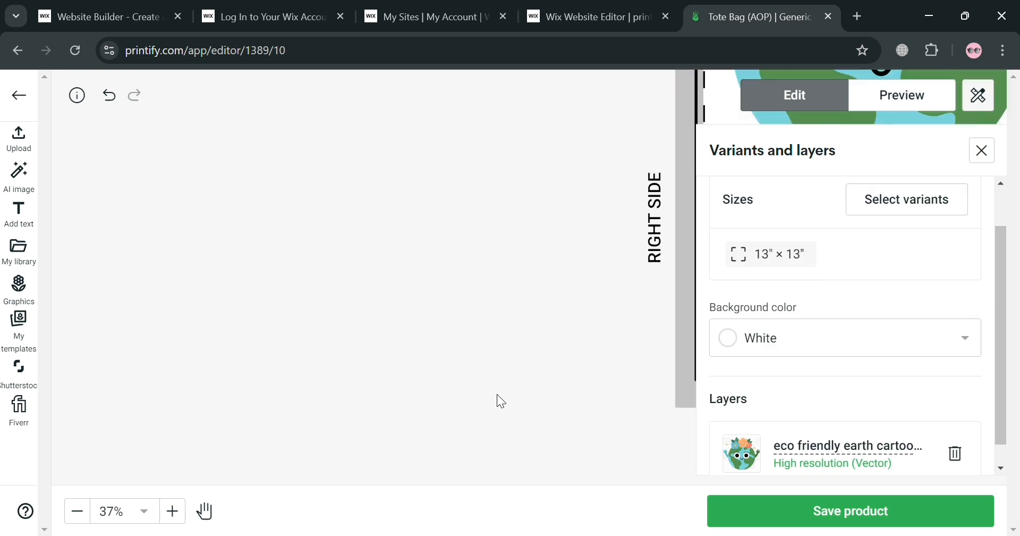
scroll(497, 394, "down", 4)
scroll(497, 394, "up", 1)
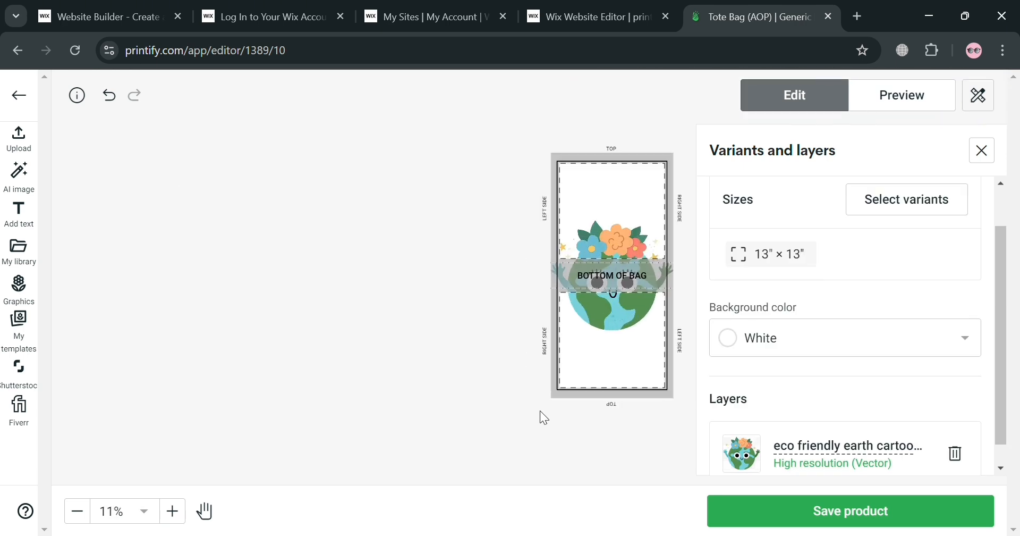
- Undo and redo adding the earth graphic, then move and fit it inside the lower bag panel at about 10.9 × 9.8 in
left_click(111, 96)
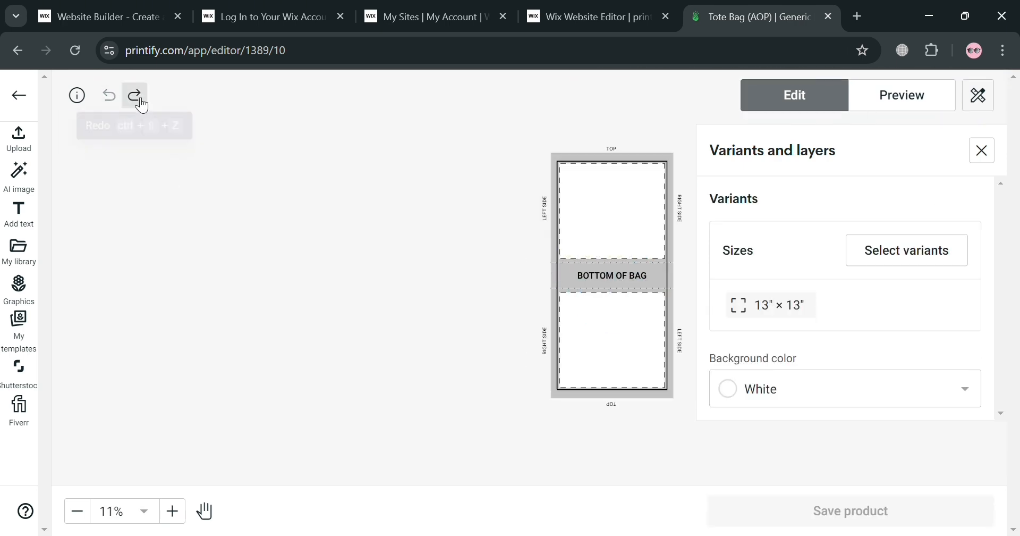
left_click(135, 95)
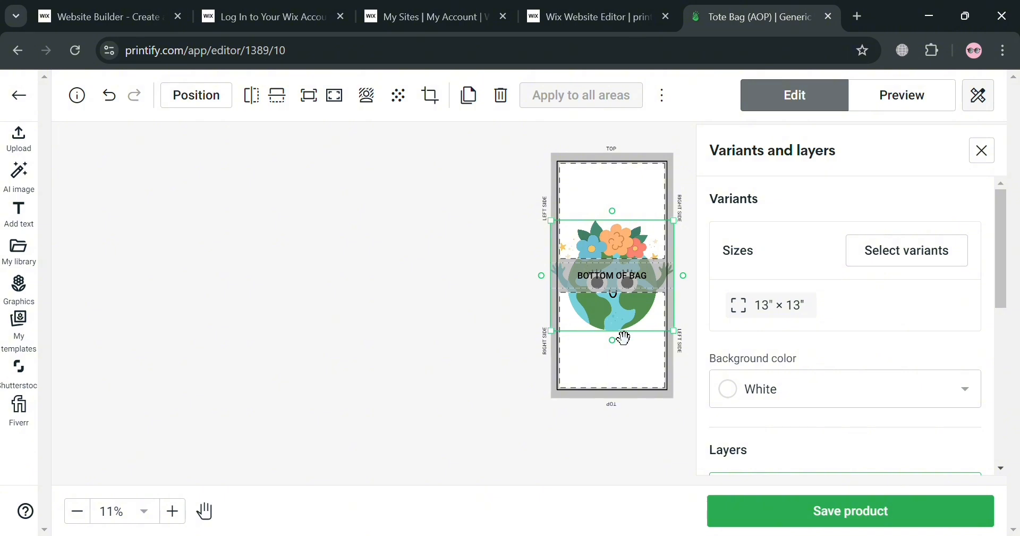
left_click(637, 458)
left_click(610, 328)
left_click_drag(551, 333, 655, 447)
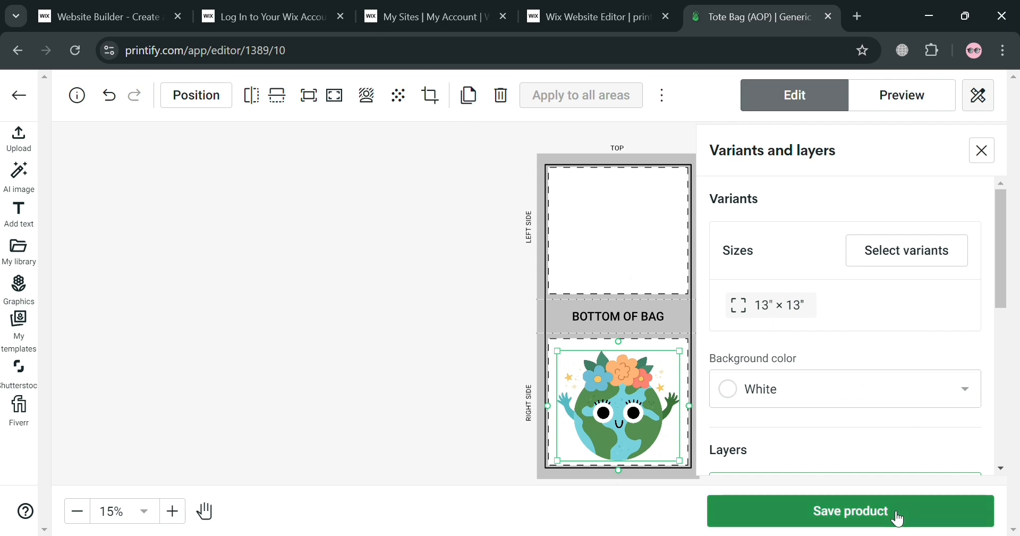
- Check the earth graphic's size and position settings and save the tote bag product
scroll(882, 404, "down", 6)
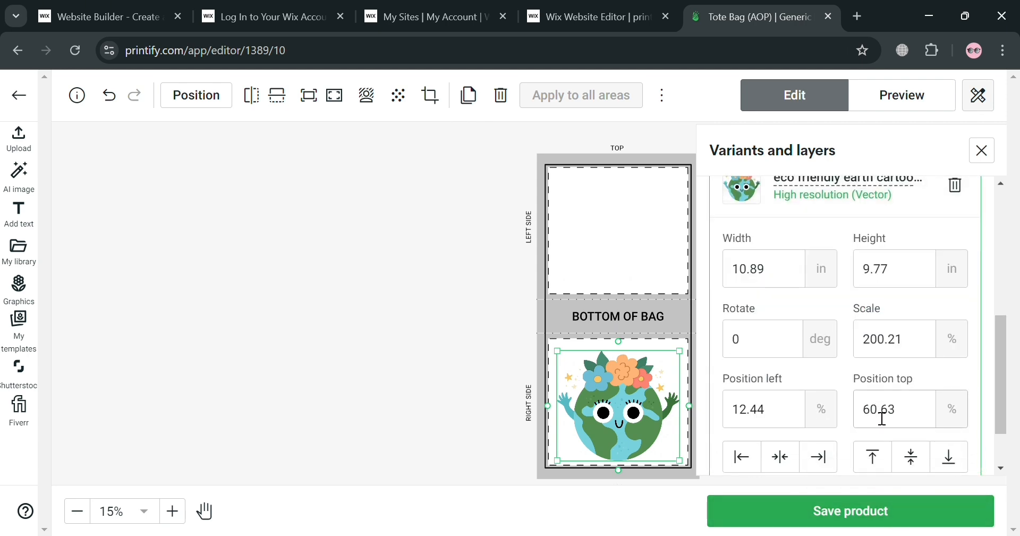
scroll(792, 287, "down", 1)
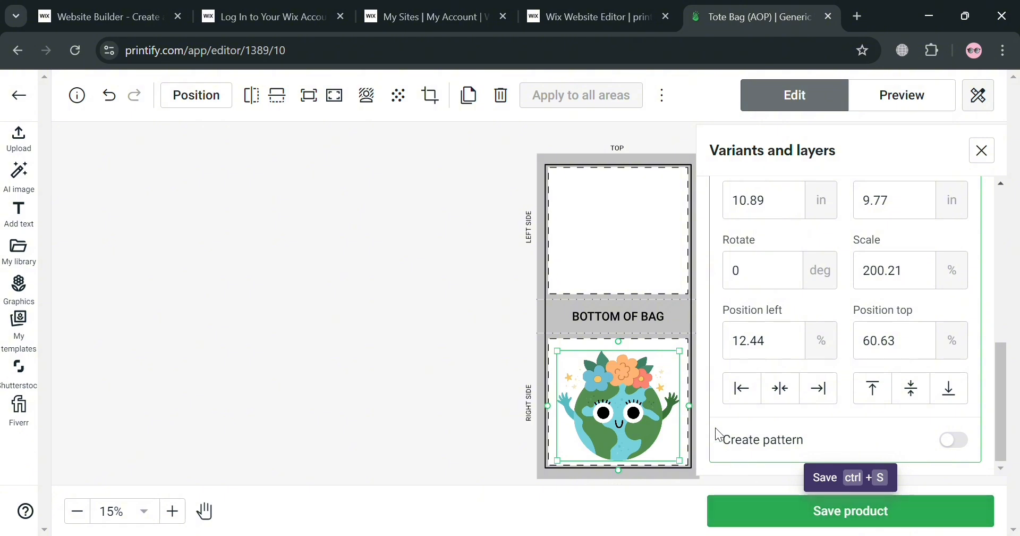
left_click(837, 508)
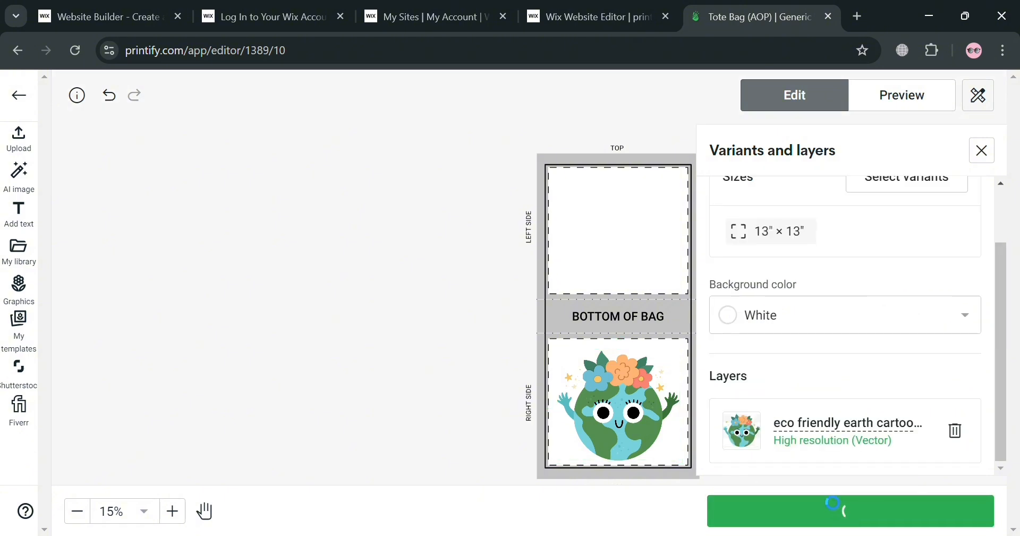
- Choose the Back mockup view as the tote bag's title image
scroll(542, 392, "down", 10)
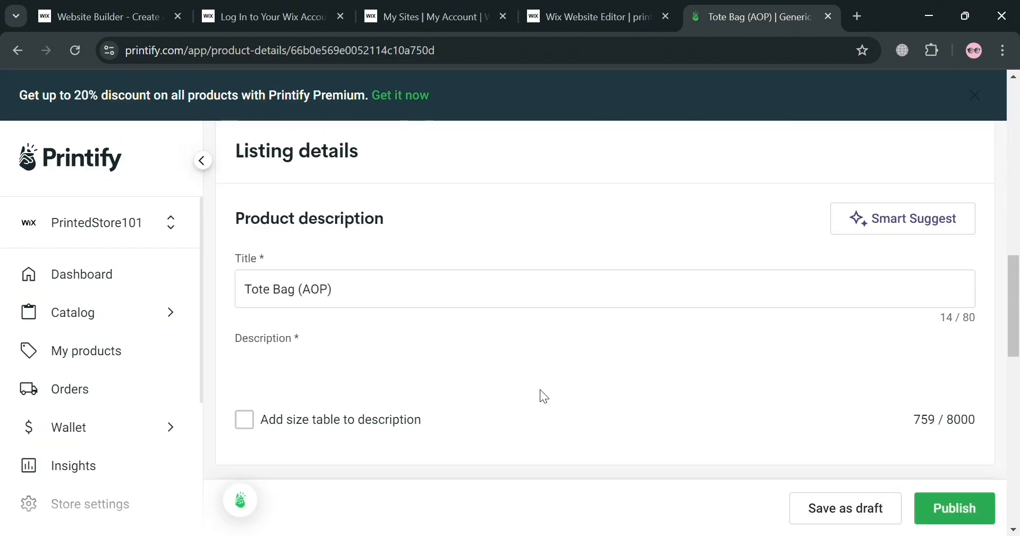
scroll(538, 387, "down", 4)
scroll(597, 371, "up", 10)
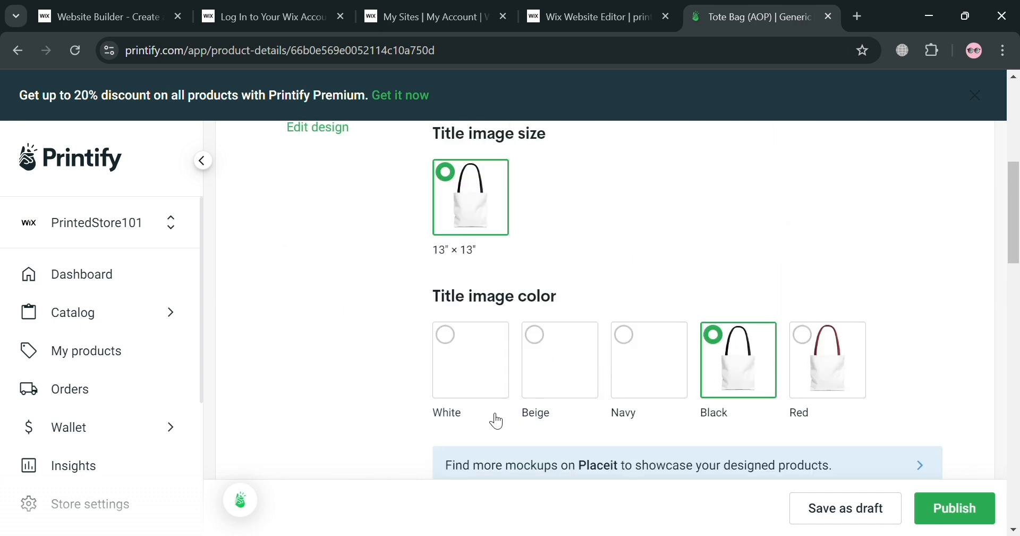
scroll(613, 350, "up", 5)
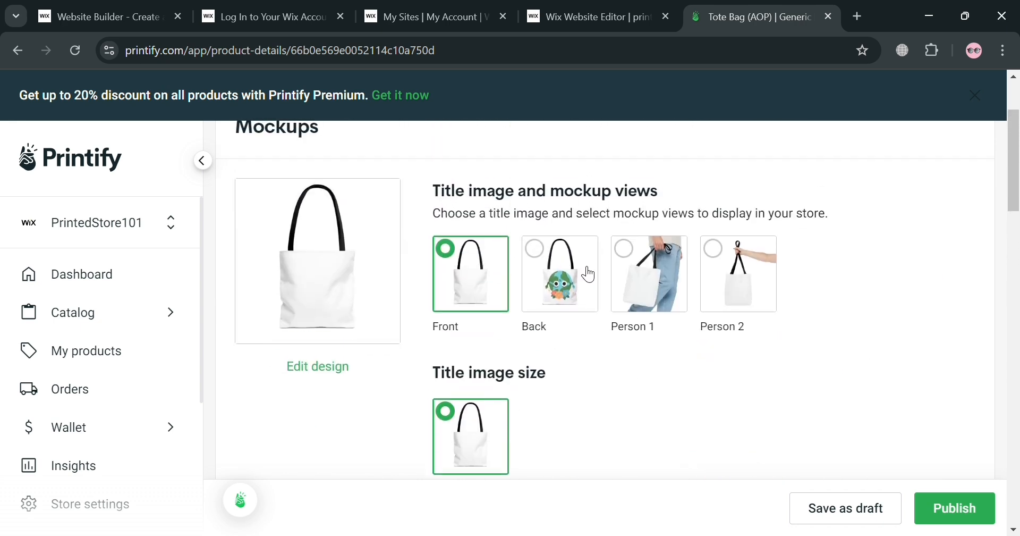
left_click(588, 275)
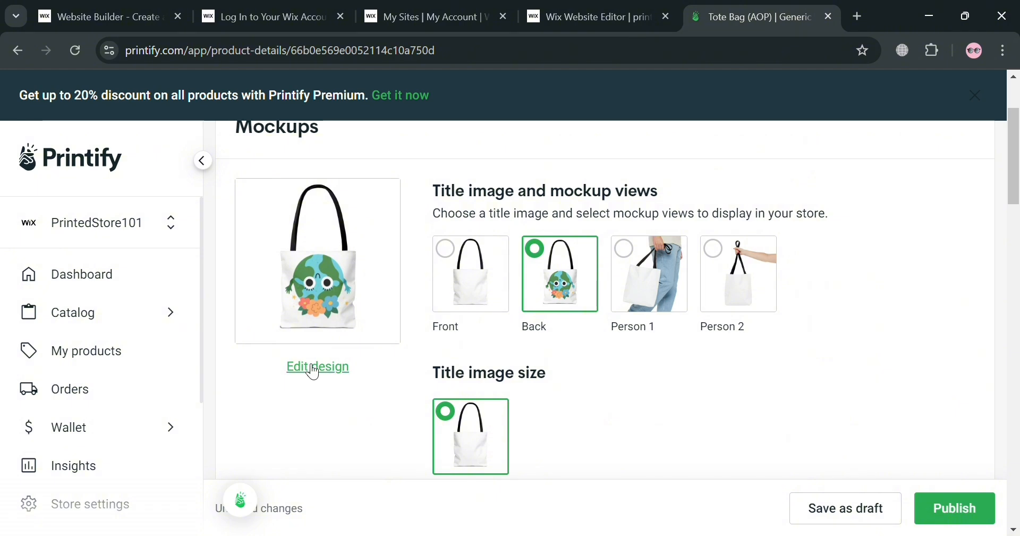
- Examine the tote bag listing's image colors, title, description, pricing and publishing settings
scroll(574, 393, "down", 9)
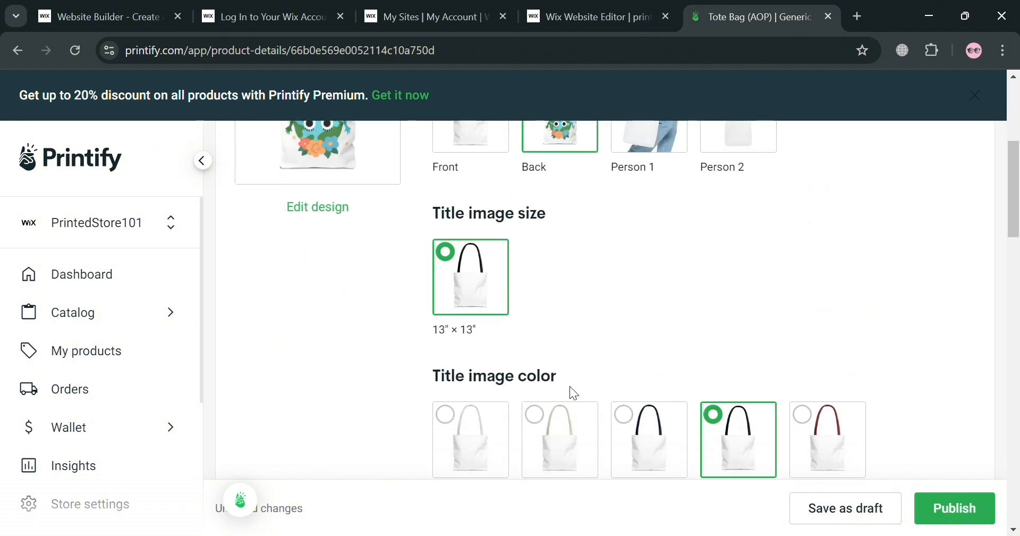
scroll(604, 307, "down", 4)
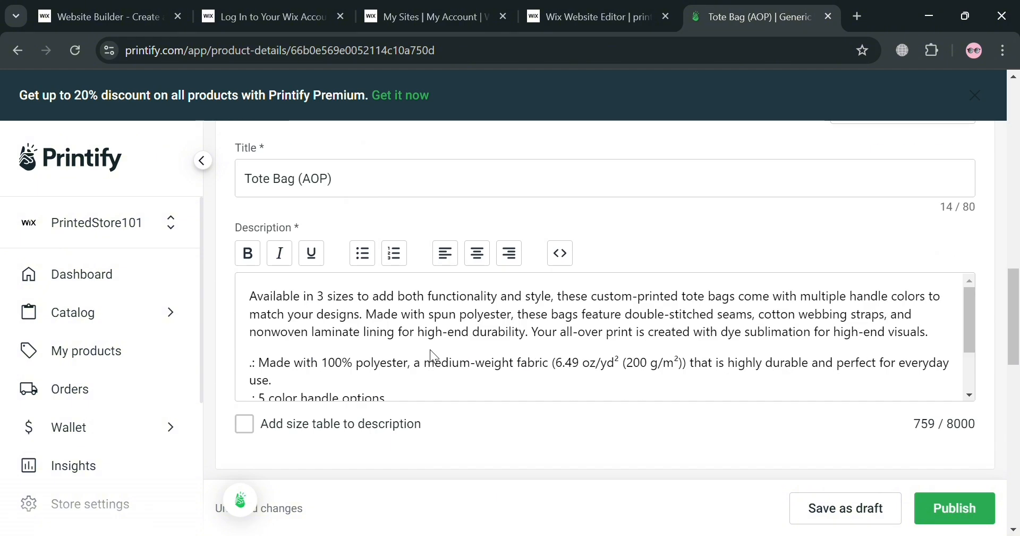
scroll(424, 303, "down", 2)
scroll(429, 303, "down", 8)
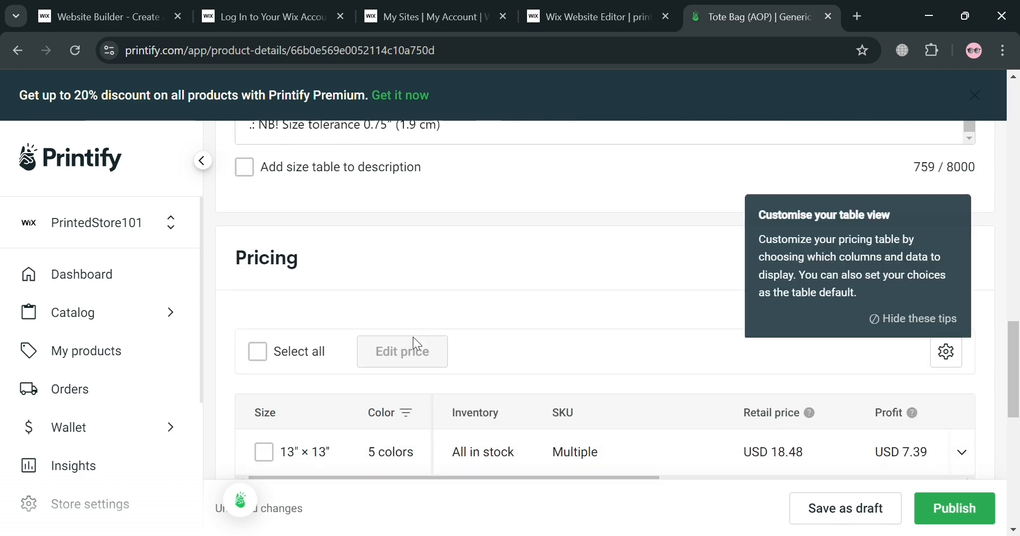
scroll(579, 353, "down", 5)
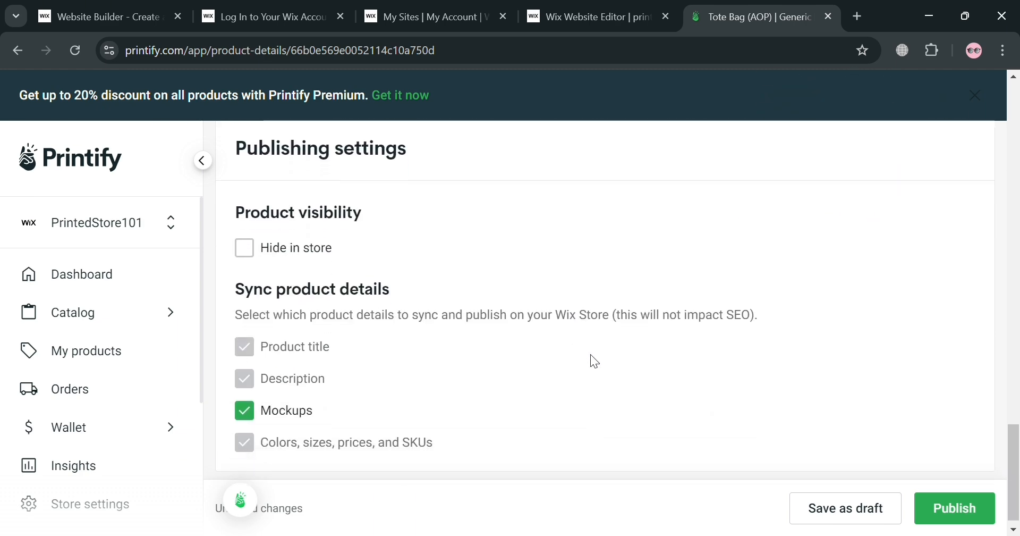
scroll(584, 319, "up", 4)
scroll(585, 314, "up", 5)
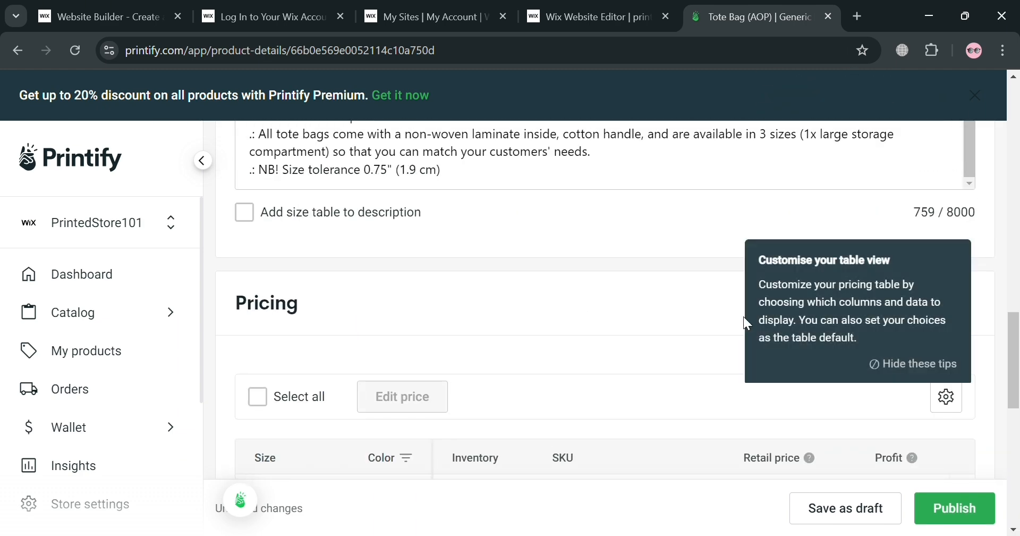
- Publish the tote bag to the PrintedStore101 store and check its status in the product list
left_click(972, 518)
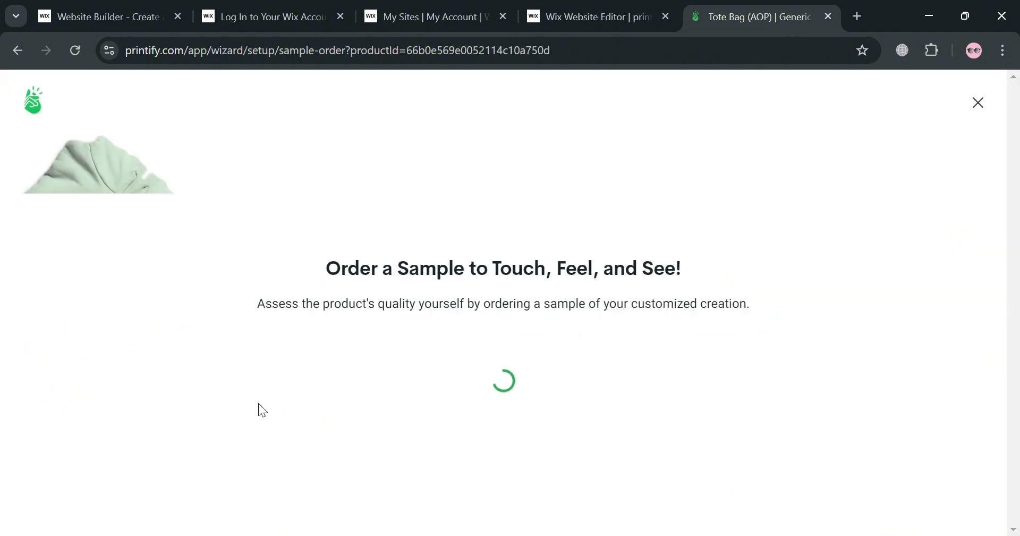
left_click(258, 168)
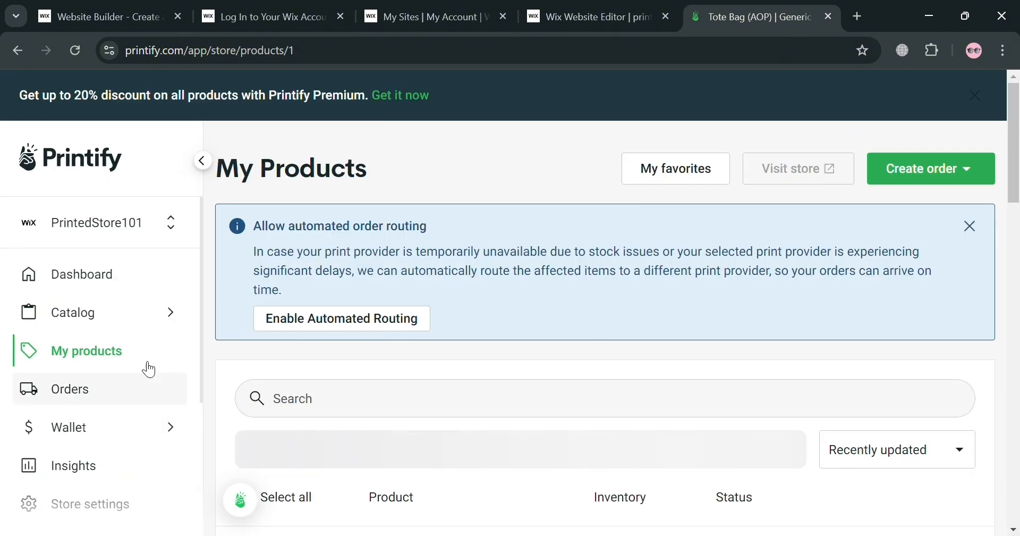
scroll(597, 317, "down", 2)
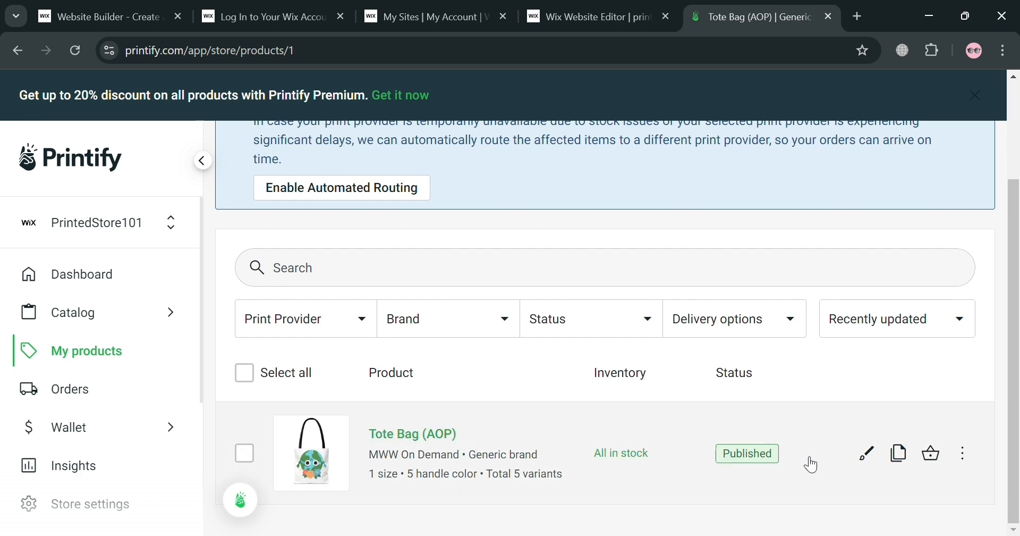
- Switch to the Wix Website Editor, open the Shop page and look at the synced tote bag product
left_click(604, 13)
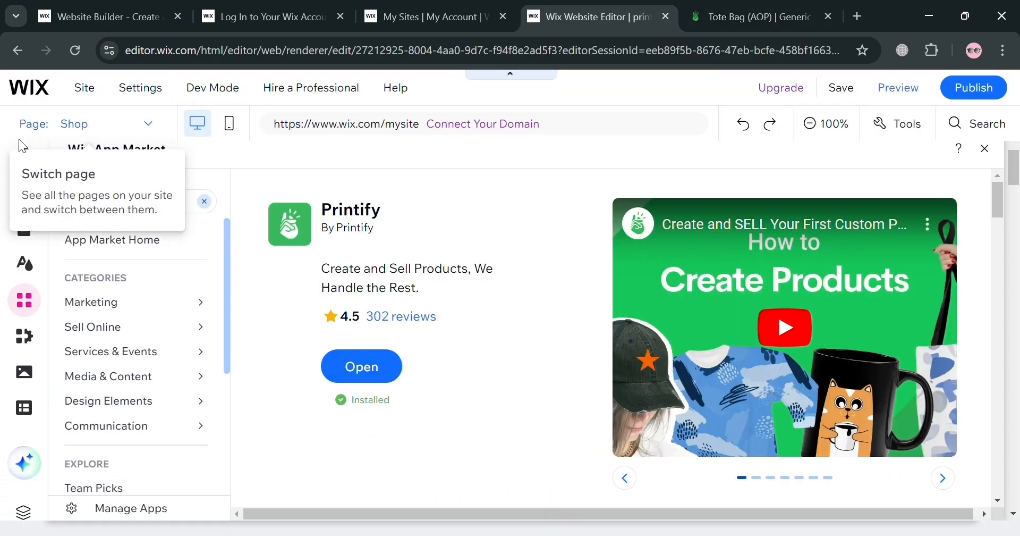
left_click(133, 137)
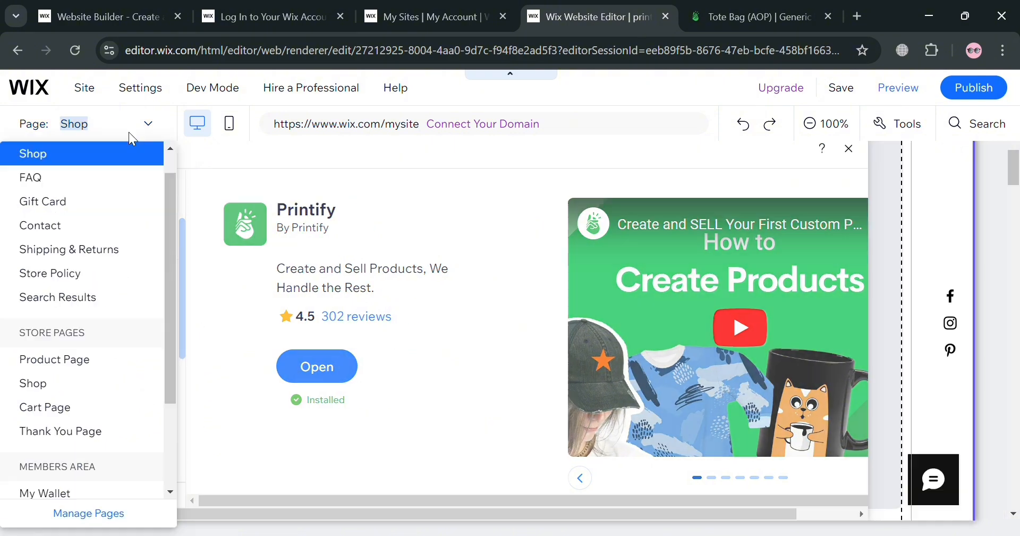
left_click(110, 156)
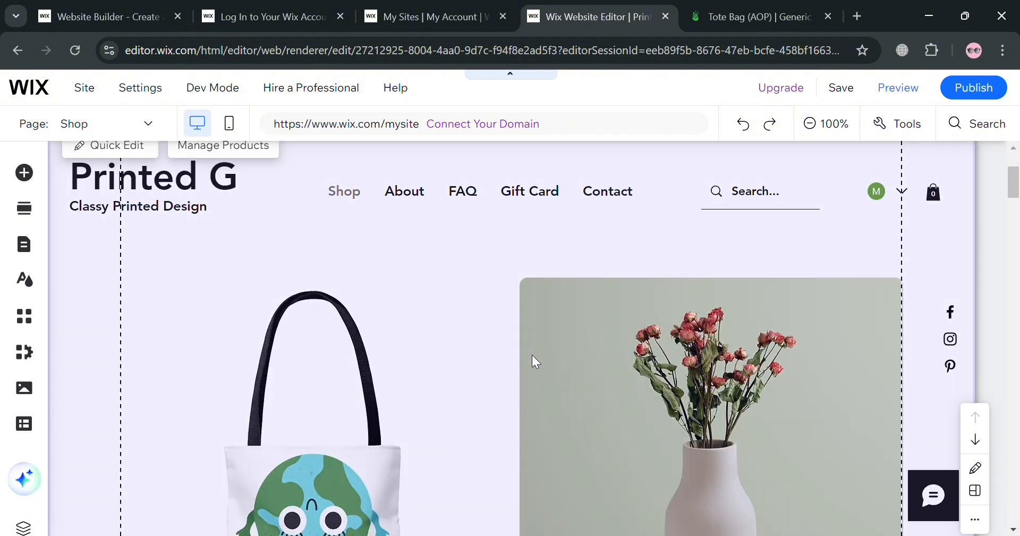
scroll(505, 369, "down", 5)
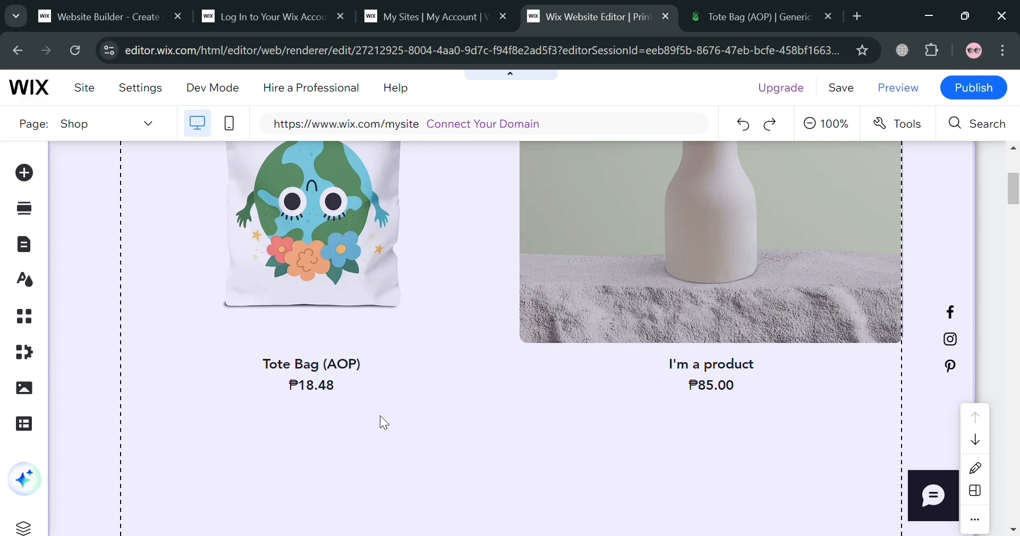
scroll(381, 415, "up", 5)
scroll(356, 411, "down", 3)
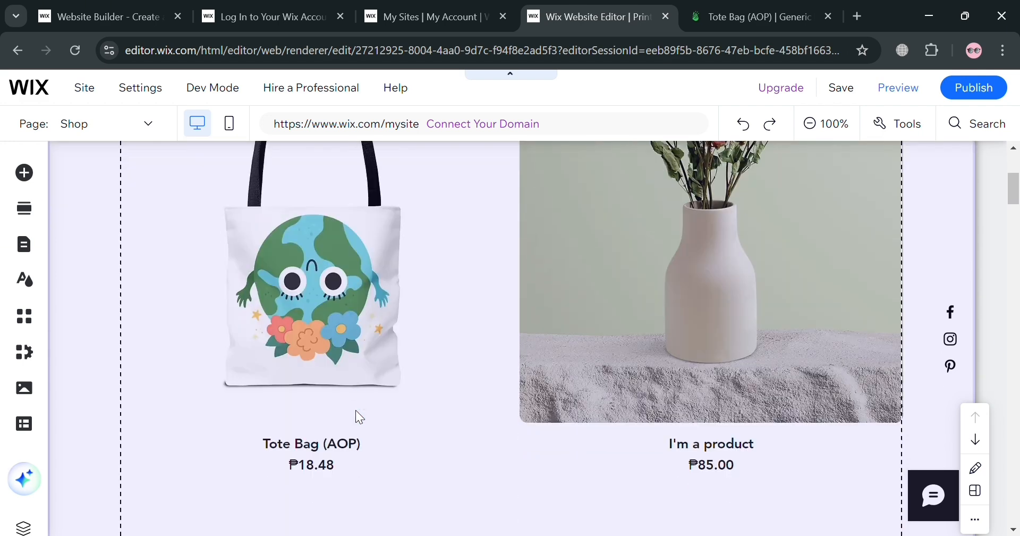
scroll(389, 436, "up", 3)
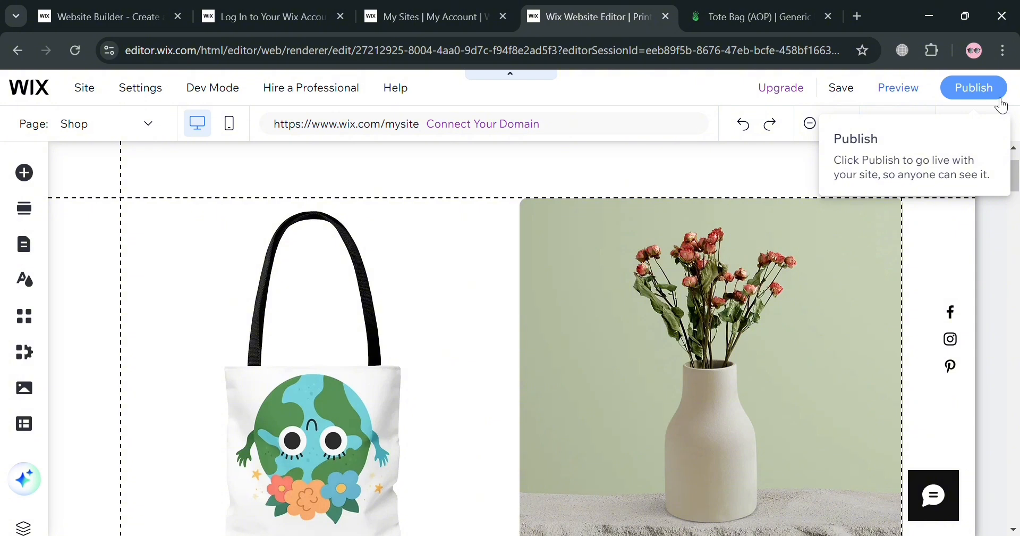
- Publish the Wix site and open the site's save and publishing options
left_click(1001, 100)
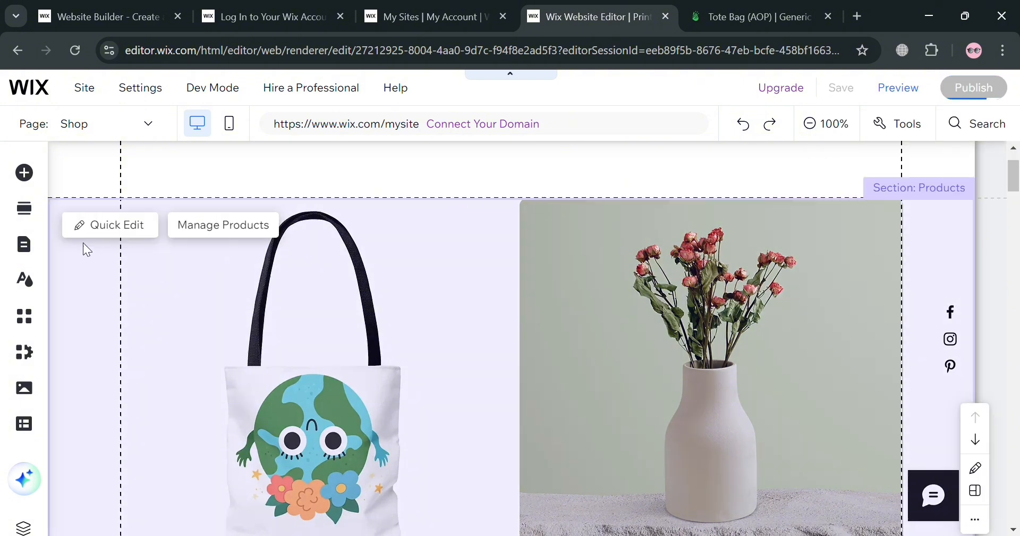
mouse_move(84, 85)
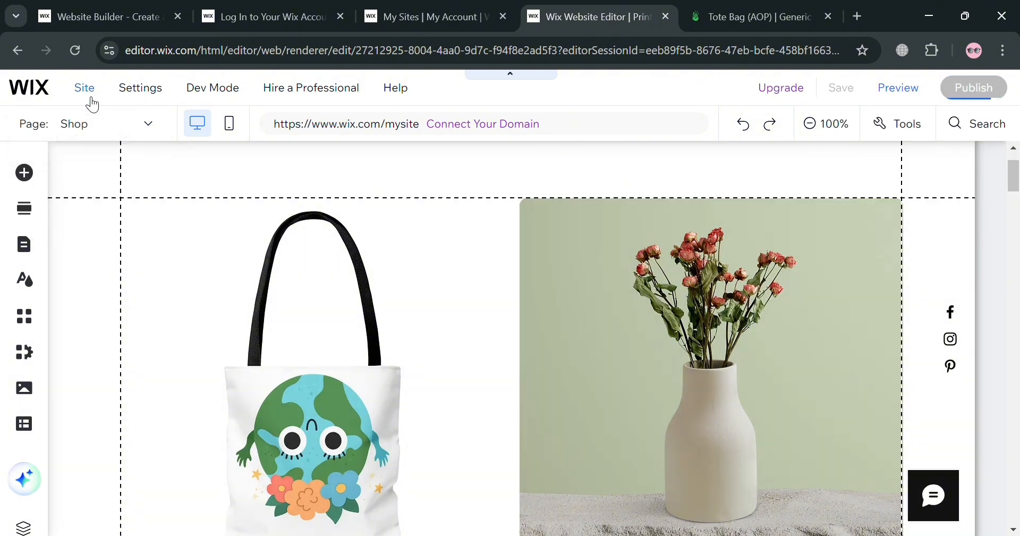
left_click(96, 95)
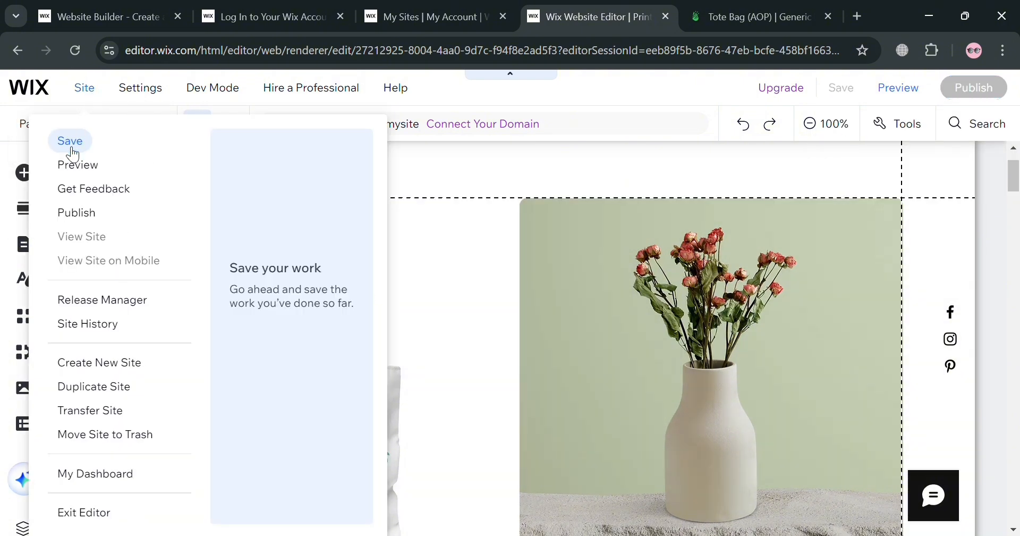